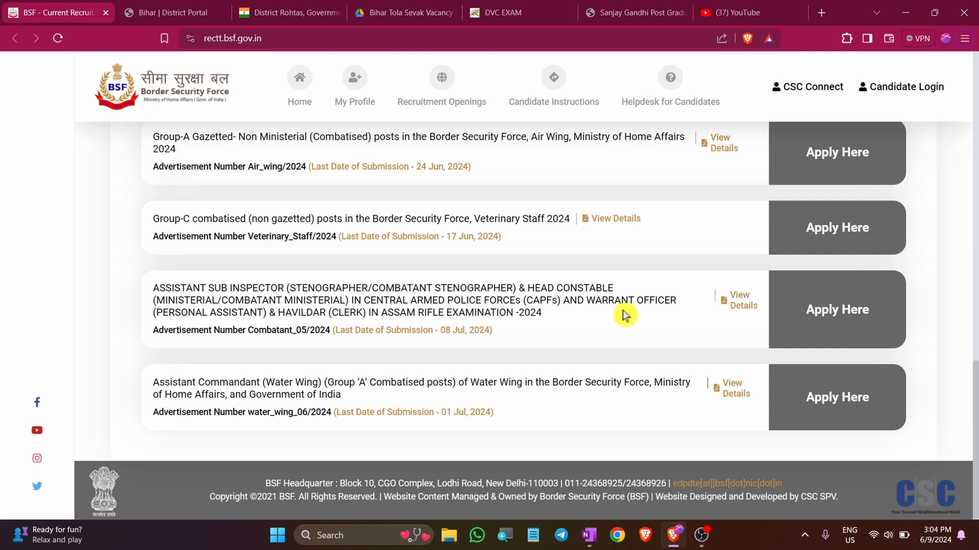
# Step: Open the details of the 2024 Assistant Sub Inspector (Stenographer) and Head Constable (Ministerial) advertisement from the recruitment openings list
pyautogui.scroll(15, 622, 321)
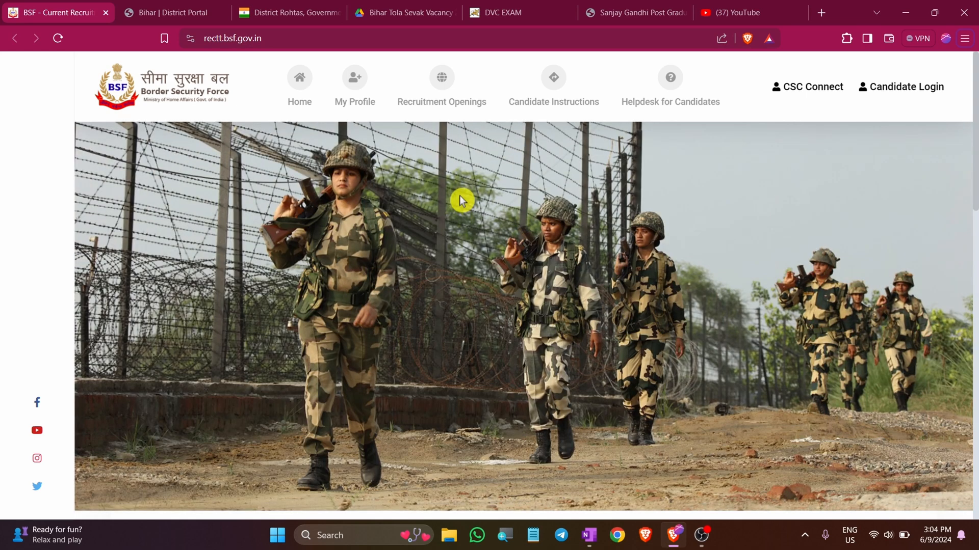
pyautogui.scroll(-10, 487, 275)
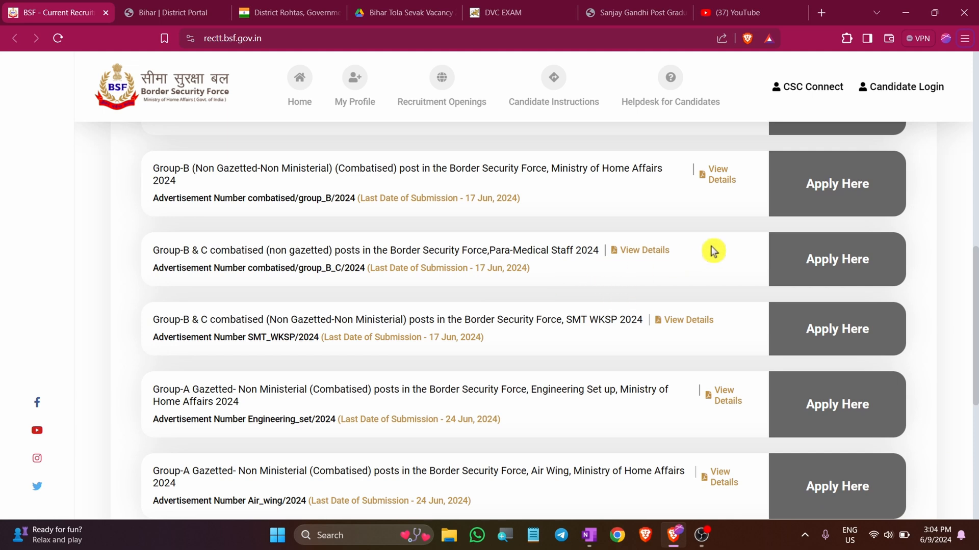
pyautogui.scroll(-5, 713, 251)
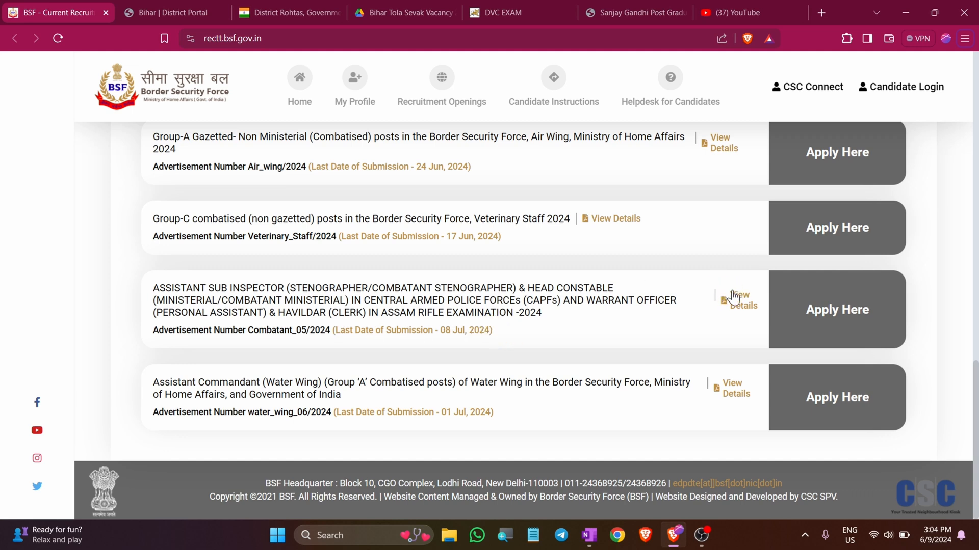
pyautogui.click(745, 308)
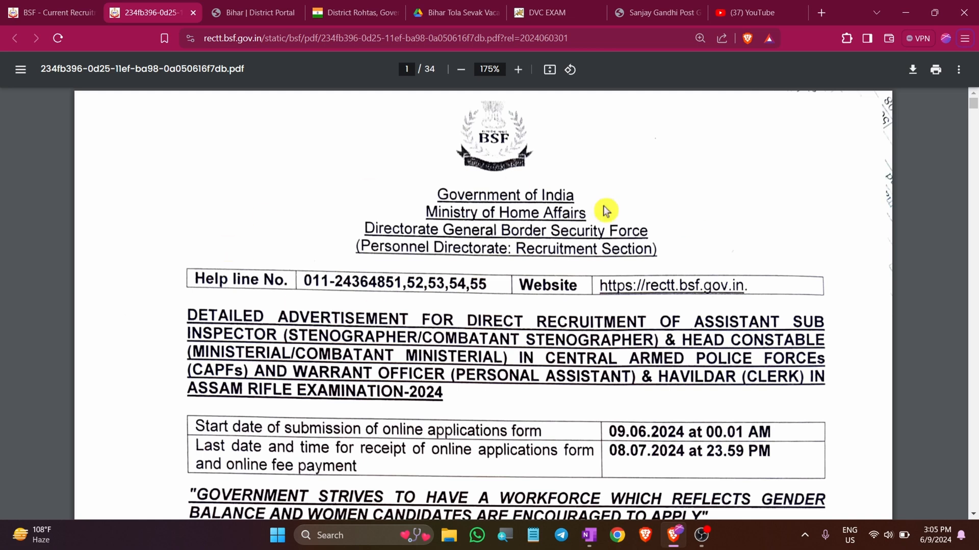
# Step: Review the application dates, pay scale and force-wise vacancy tables in the recruitment notice
pyautogui.scroll(-3, 721, 267)
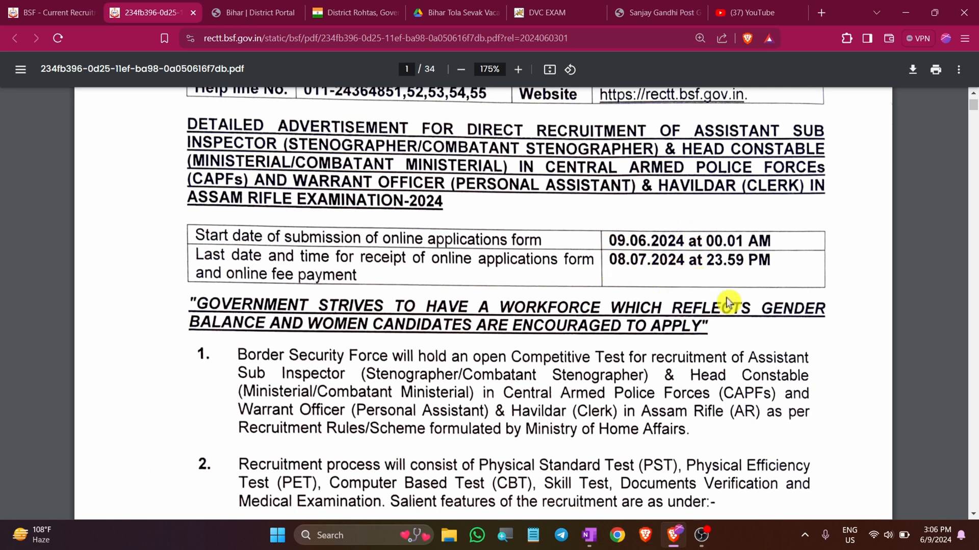
pyautogui.scroll(-20, 728, 303)
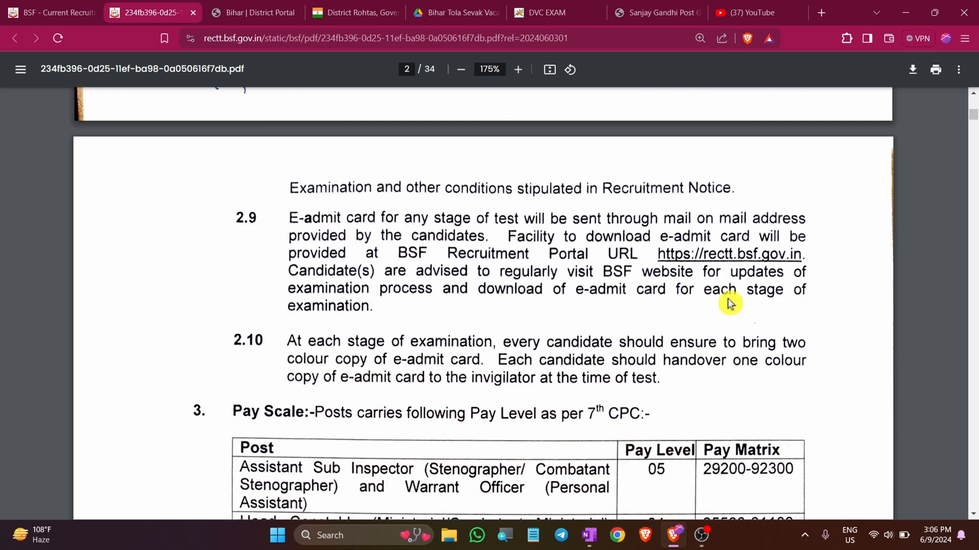
pyautogui.scroll(-12, 728, 303)
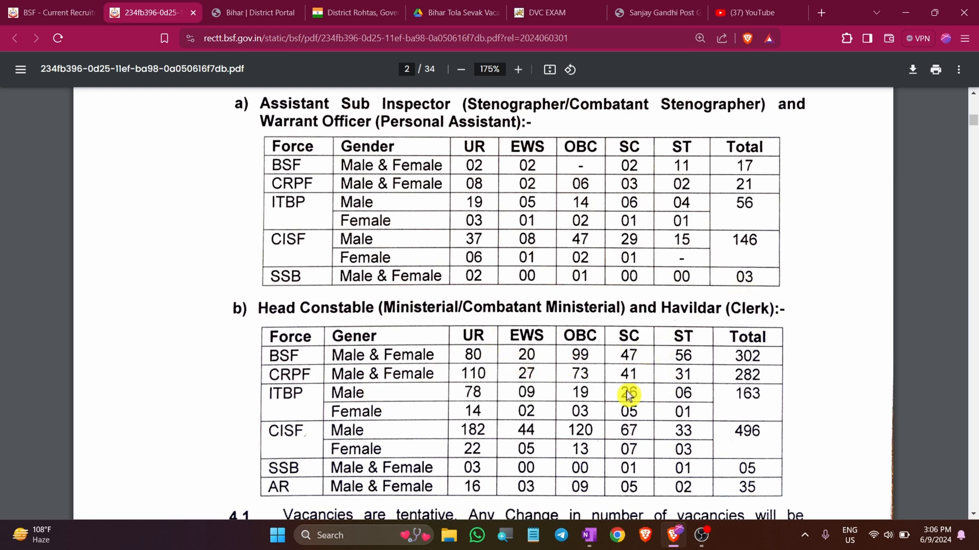
pyautogui.scroll(-6, 761, 310)
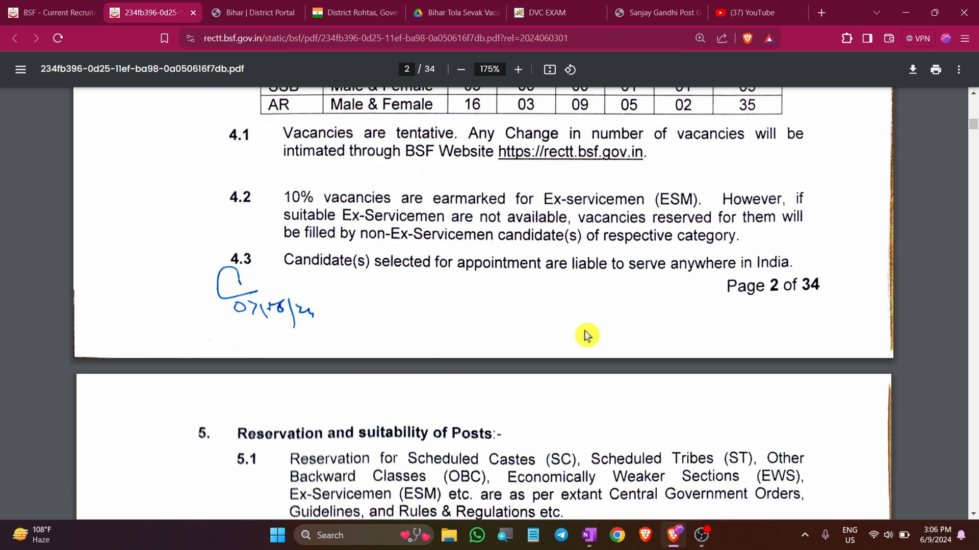
# Step: Read section 7 of the notice on upper age relaxation by category and the ex-servicemen rules
pyautogui.scroll(-3, 596, 338)
pyautogui.scroll(-10, 606, 344)
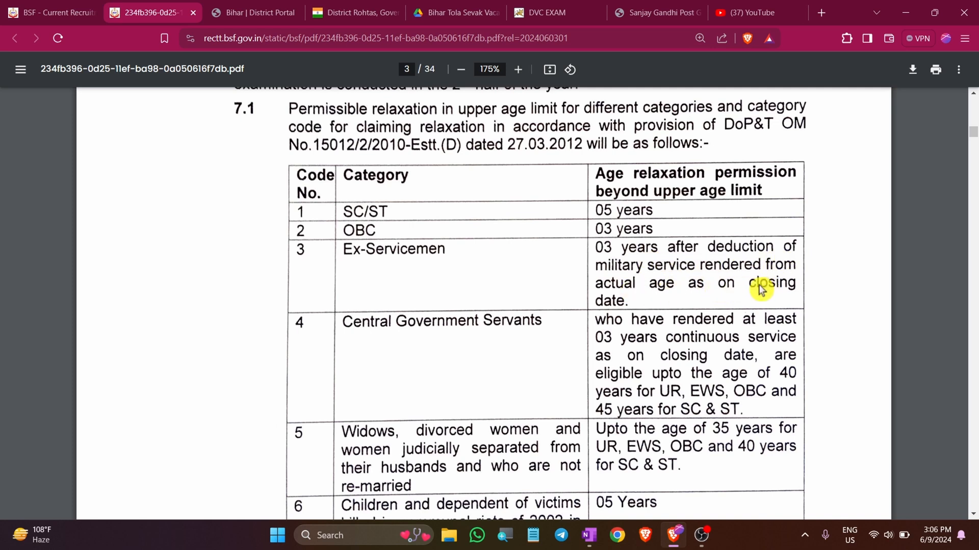
pyautogui.scroll(-4, 524, 357)
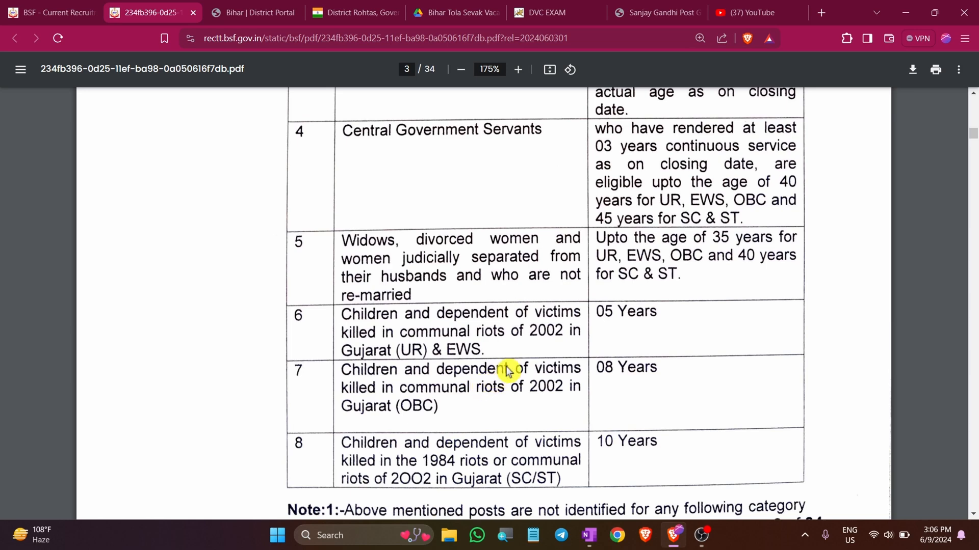
pyautogui.scroll(4, 516, 258)
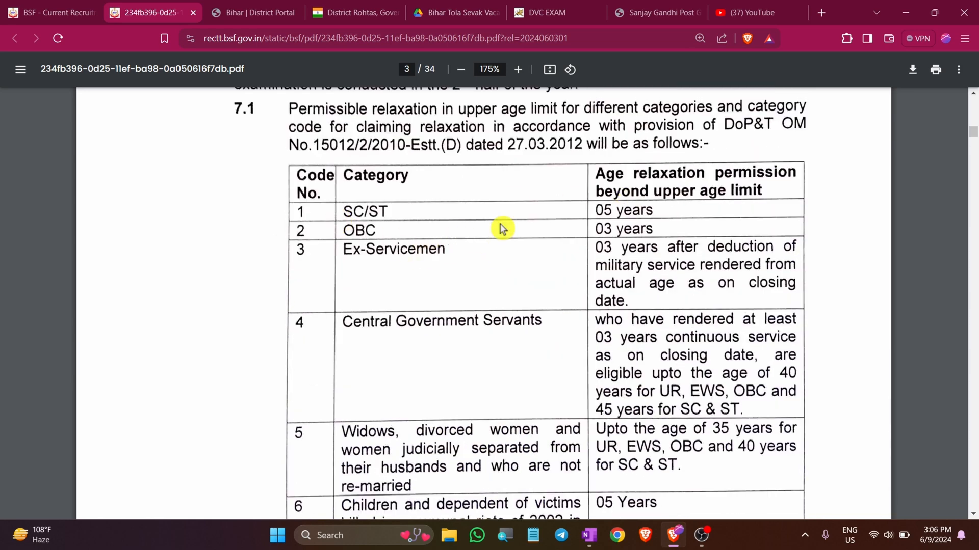
pyautogui.scroll(-20, 606, 331)
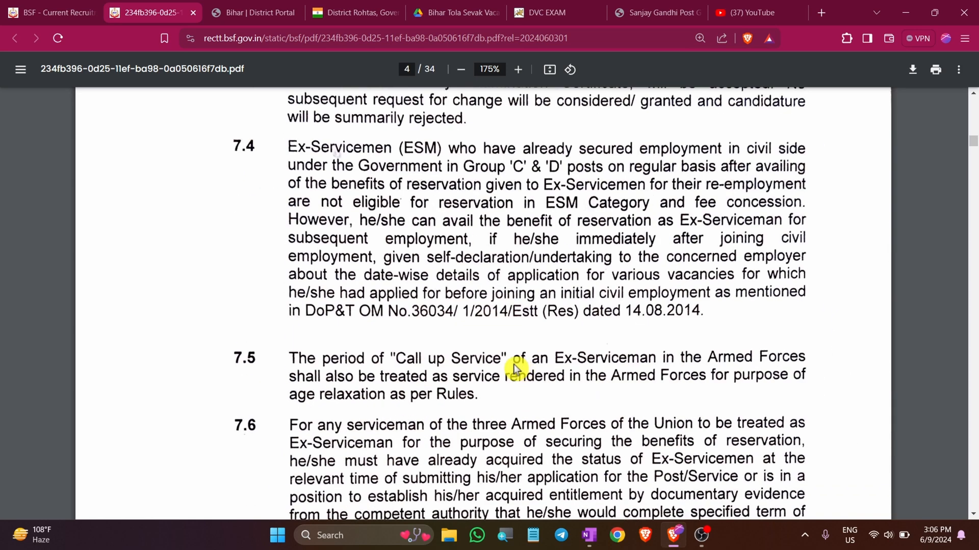
pyautogui.scroll(-13, 517, 369)
pyautogui.scroll(10, 516, 369)
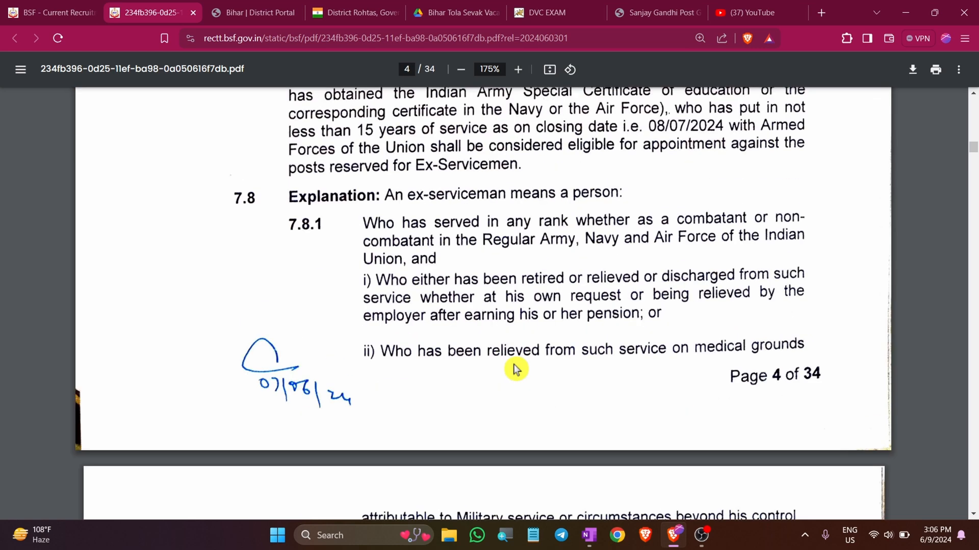
# Step: Examine the notice's certificate formats, essential educational qualifications and How to apply sections
pyautogui.scroll(-20, 505, 365)
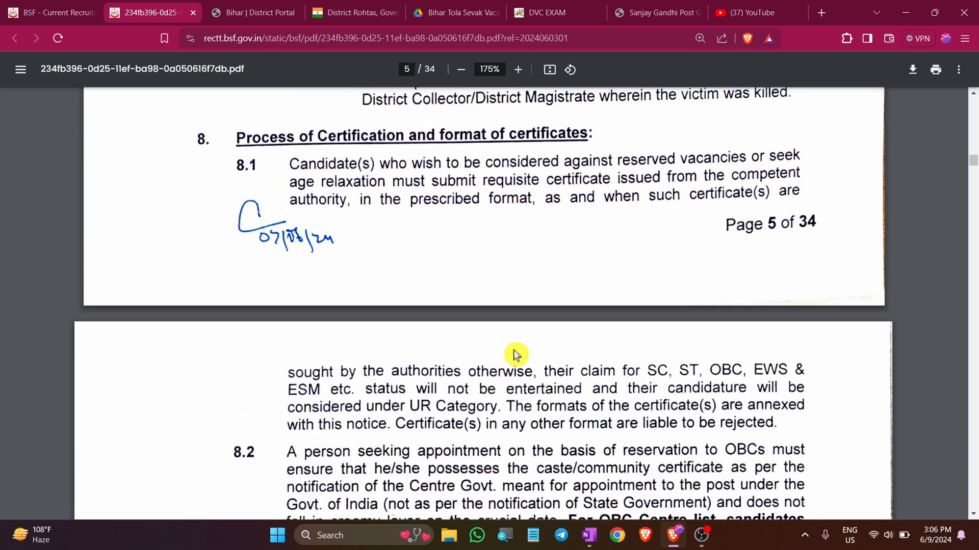
pyautogui.scroll(-20, 599, 260)
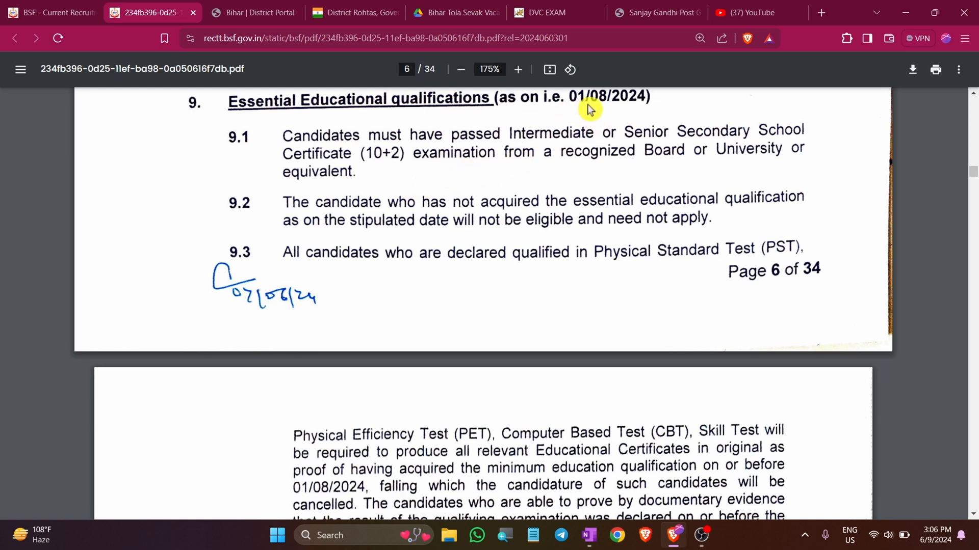
pyautogui.scroll(-20, 652, 253)
pyautogui.scroll(7, 652, 254)
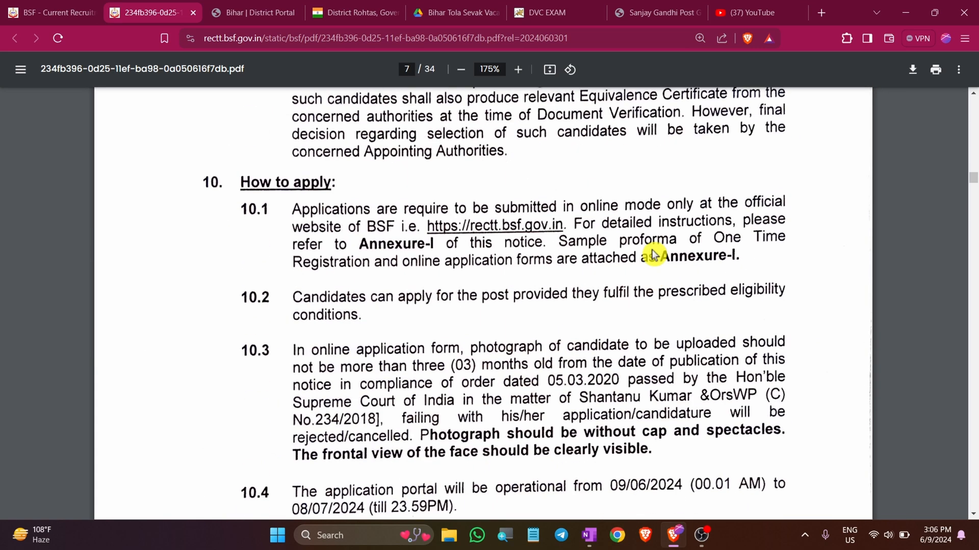
pyautogui.scroll(-7, 654, 253)
pyautogui.scroll(8, 654, 253)
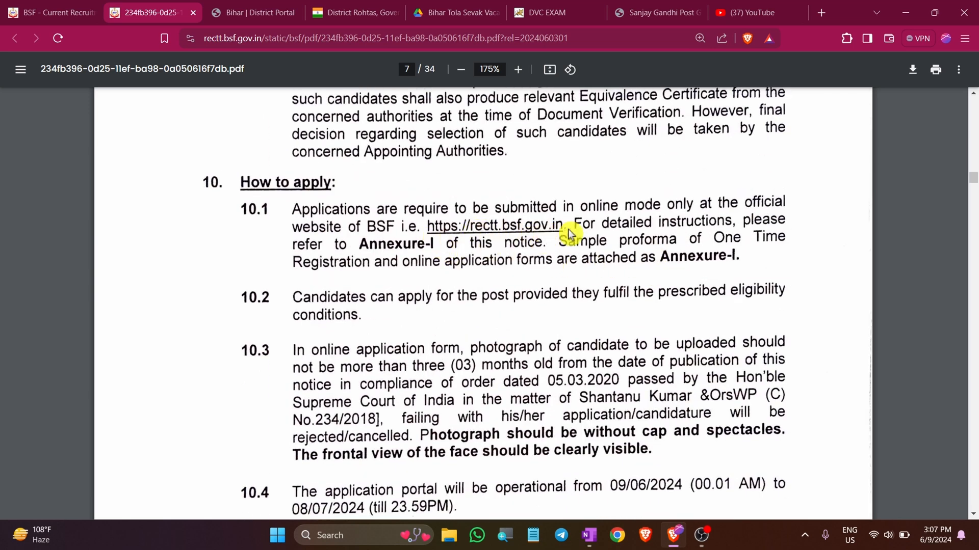
# Step: Check the application fee rules and the list of examination centres in sections 11 and 12
pyautogui.scroll(-10, 569, 233)
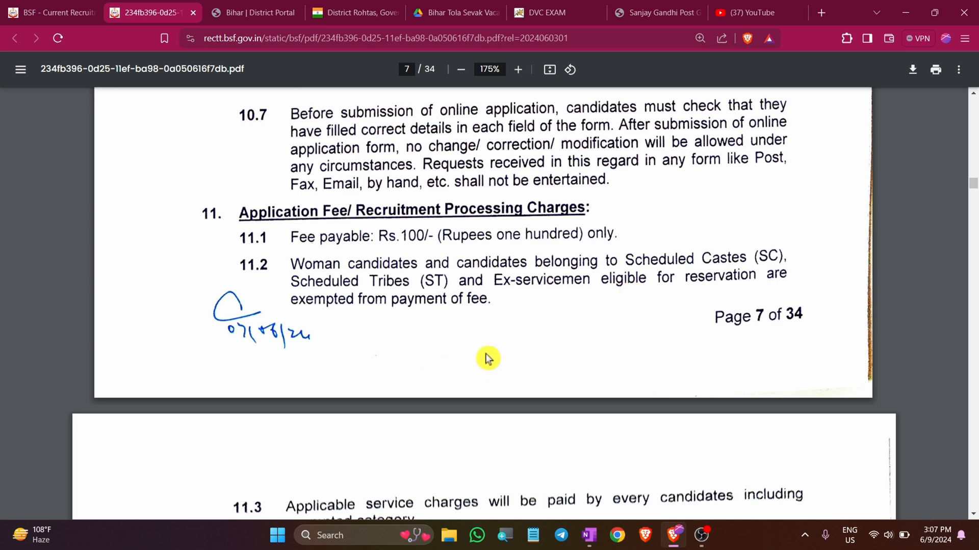
pyautogui.scroll(-10, 488, 358)
pyautogui.scroll(7, 498, 354)
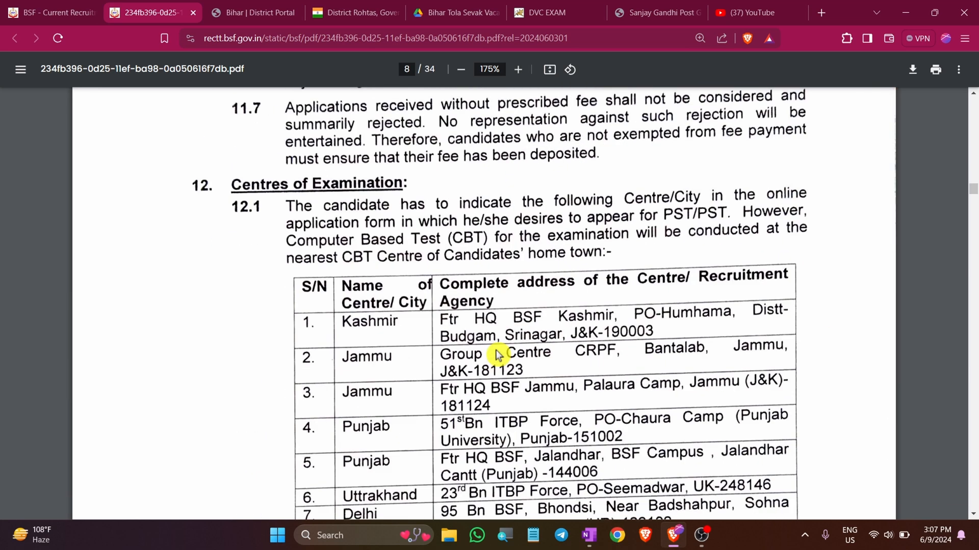
# Step: Review the height and chest standards and the Physical Efficiency Test requirements for male and female candidates
pyautogui.scroll(-20, 494, 350)
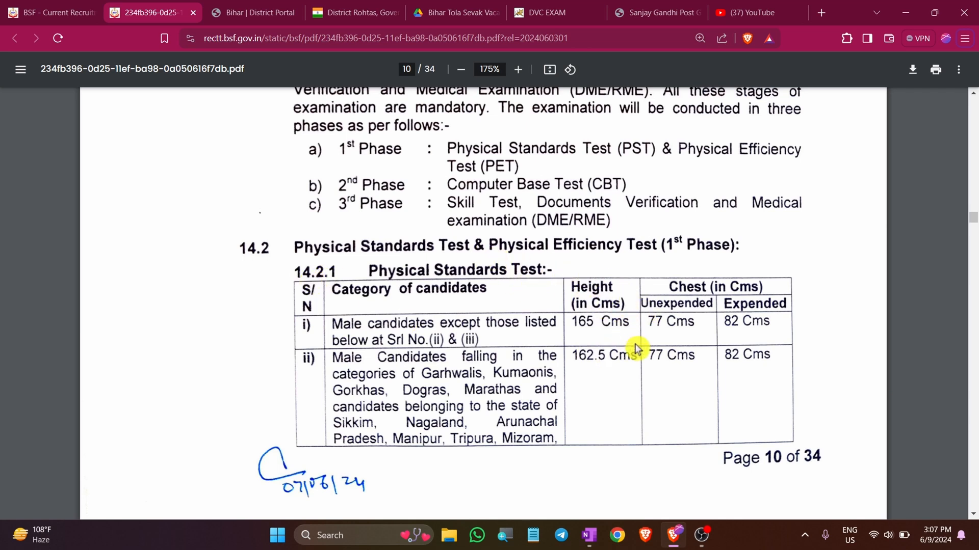
pyautogui.scroll(-4, 653, 352)
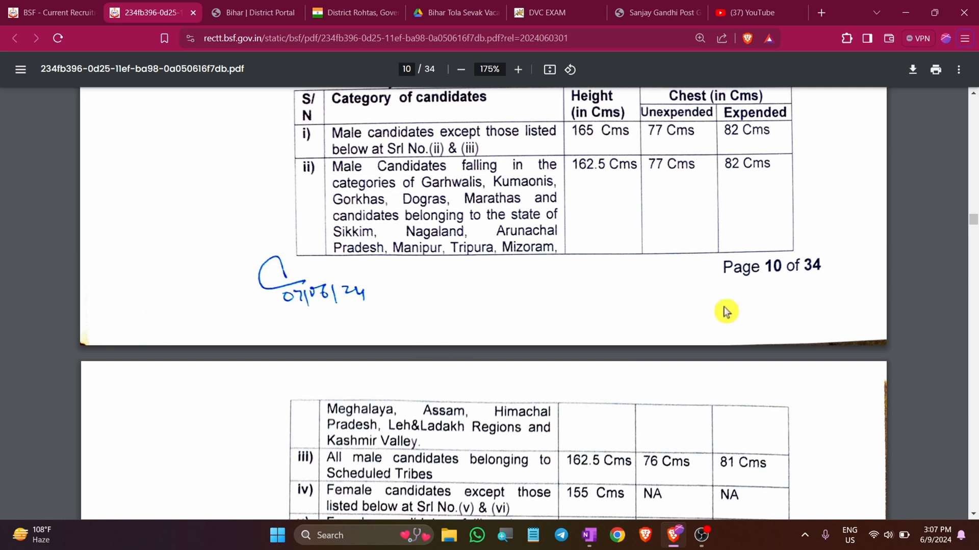
pyautogui.scroll(-3, 609, 367)
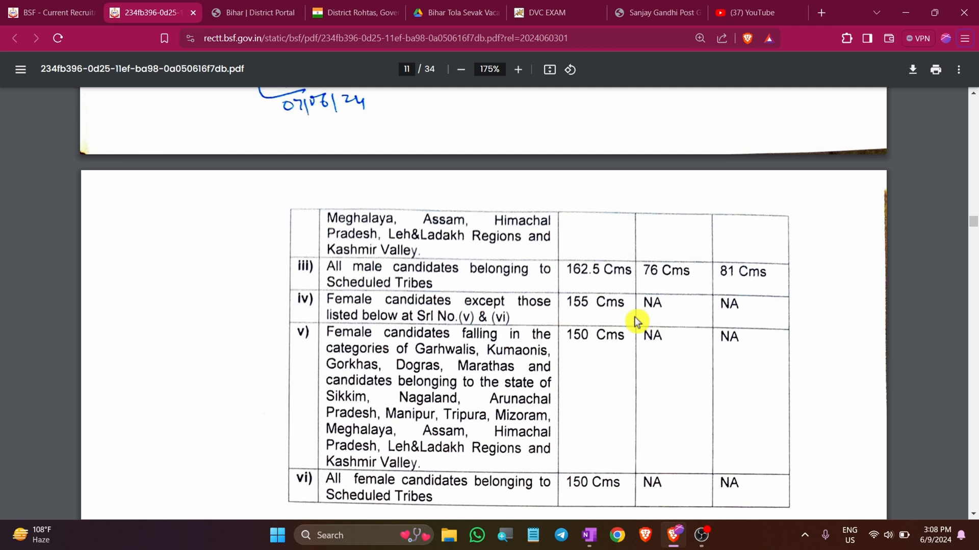
pyautogui.scroll(-12, 639, 324)
pyautogui.scroll(4, 645, 326)
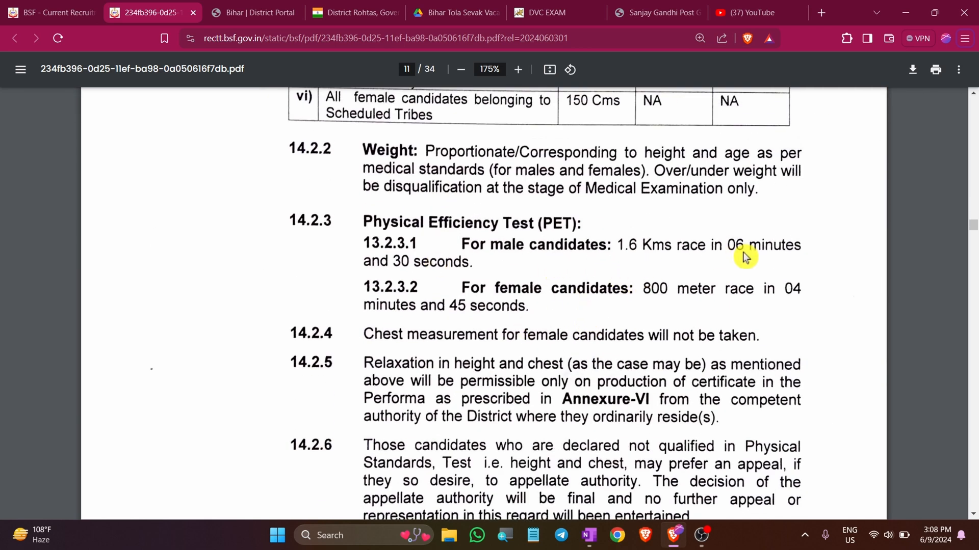
# Step: Examine the Computer Based Test pattern and the subject-wise syllabus in section 15
pyautogui.scroll(-4, 618, 283)
pyautogui.scroll(-18, 617, 283)
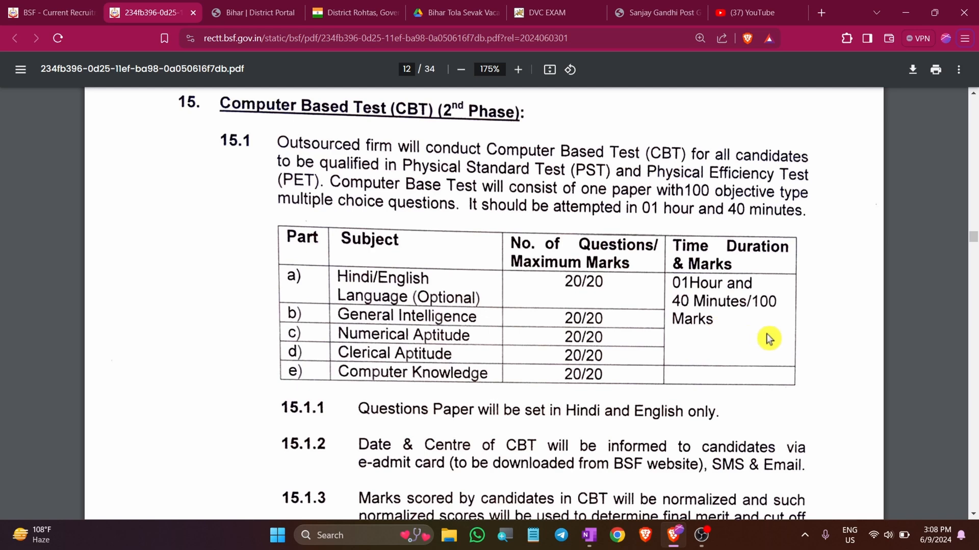
pyautogui.scroll(-1, 622, 366)
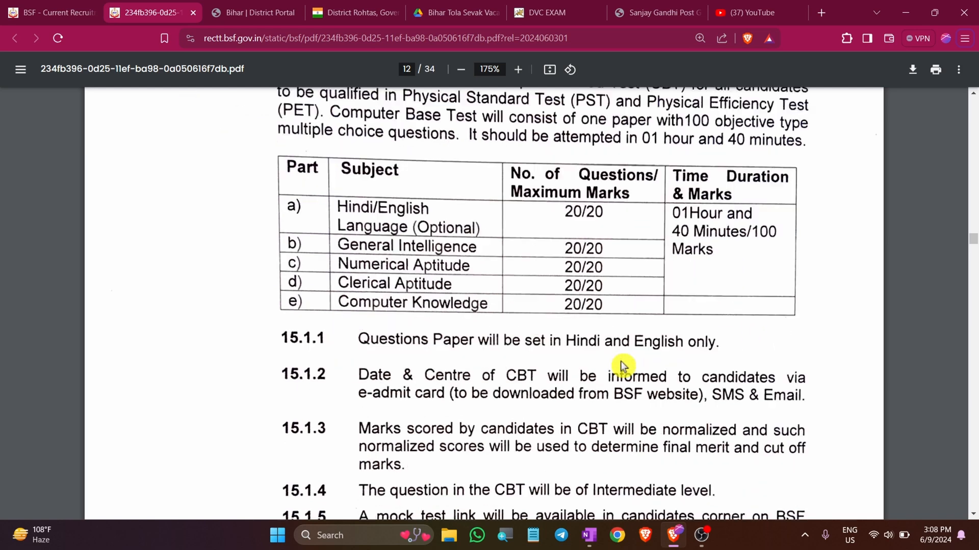
pyautogui.scroll(-15, 622, 365)
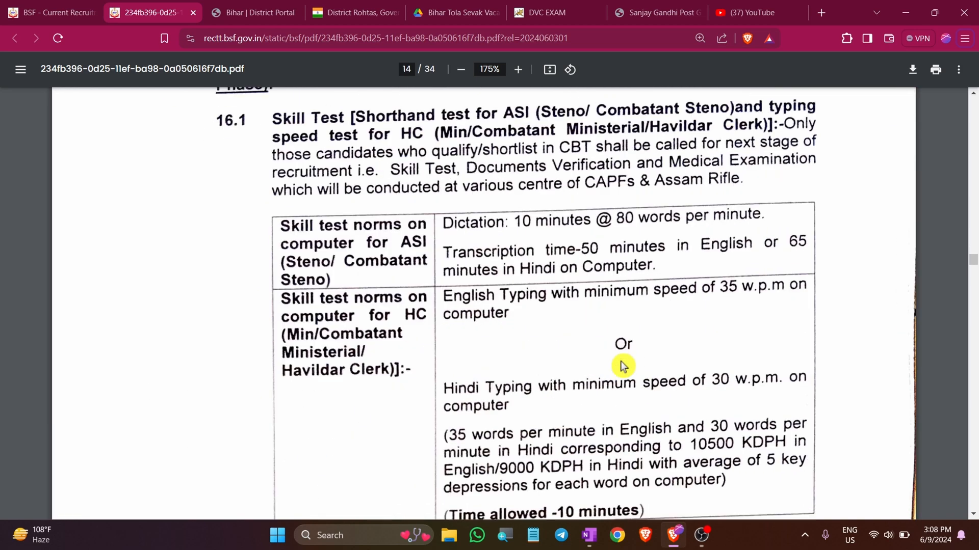
pyautogui.scroll(-6, 623, 366)
pyautogui.scroll(9, 622, 366)
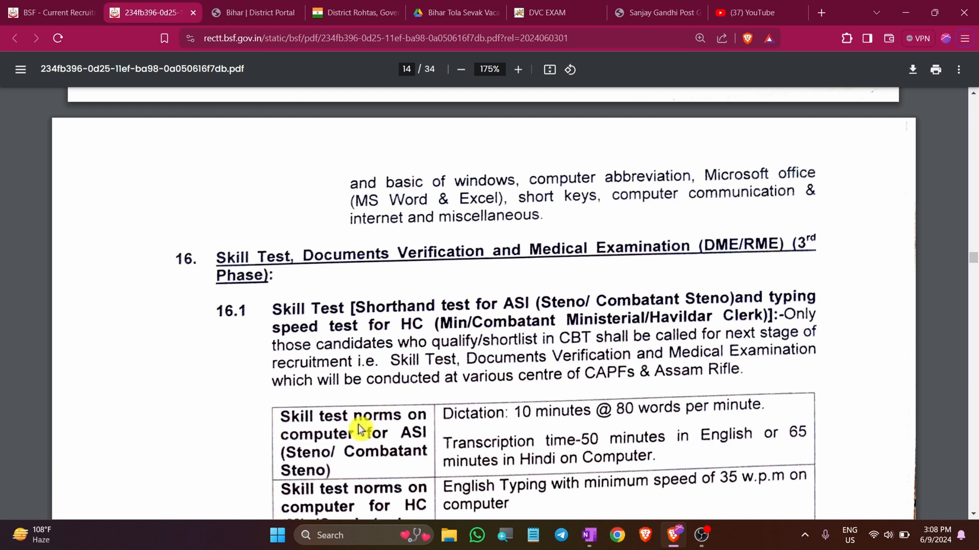
pyautogui.scroll(10, 438, 377)
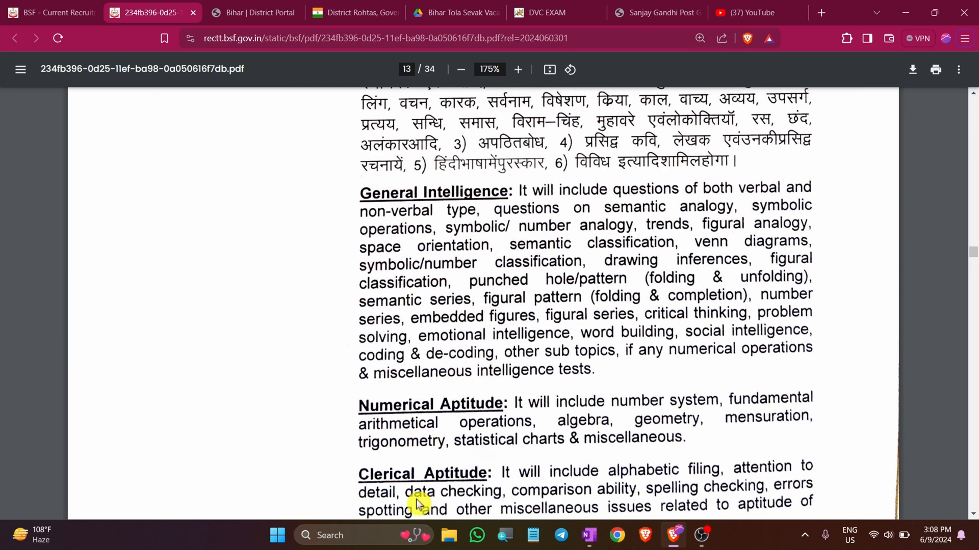
pyautogui.scroll(-5, 555, 279)
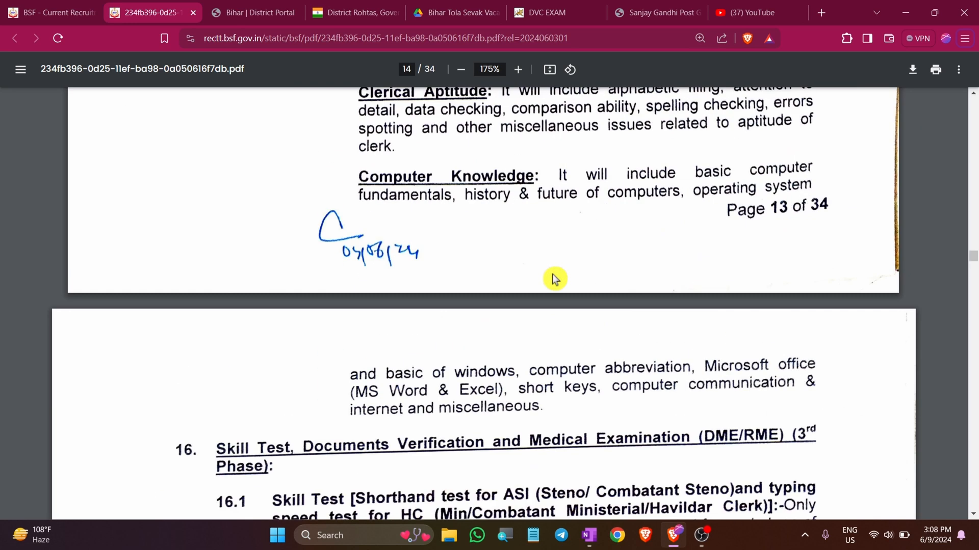
# Step: Read the section 16 skill test norms for the ASI and Head Constable posts
pyautogui.scroll(-3, 555, 278)
pyautogui.scroll(-3, 570, 362)
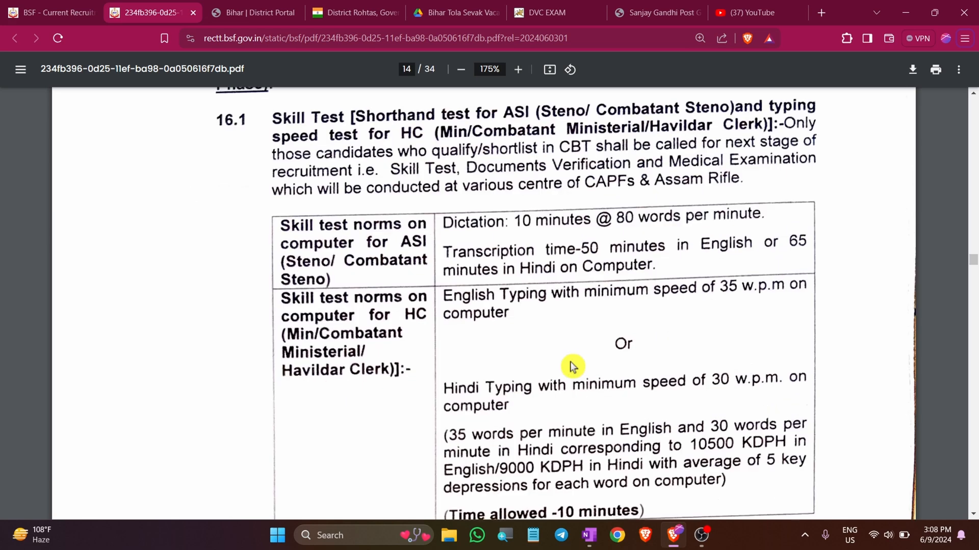
pyautogui.scroll(3, 570, 362)
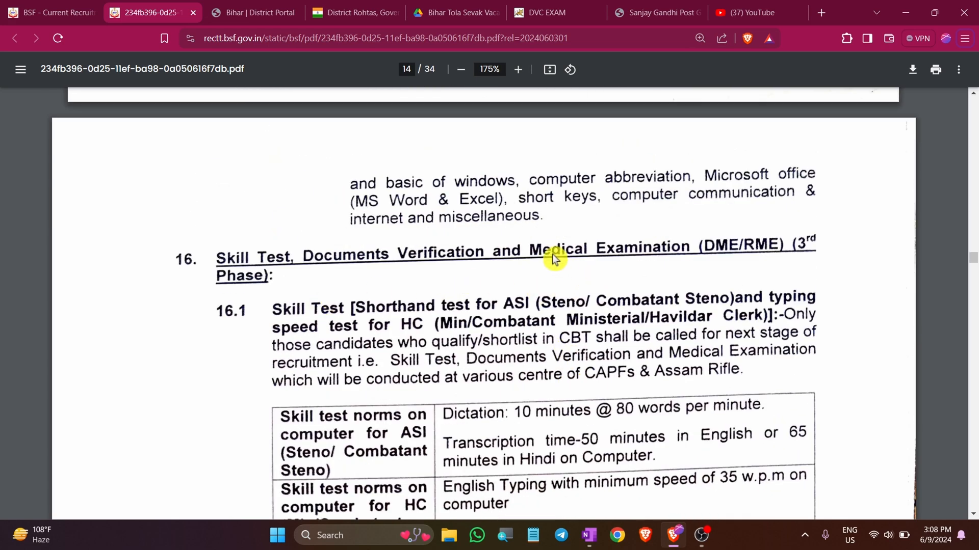
pyautogui.scroll(-6, 513, 399)
pyautogui.scroll(3, 511, 402)
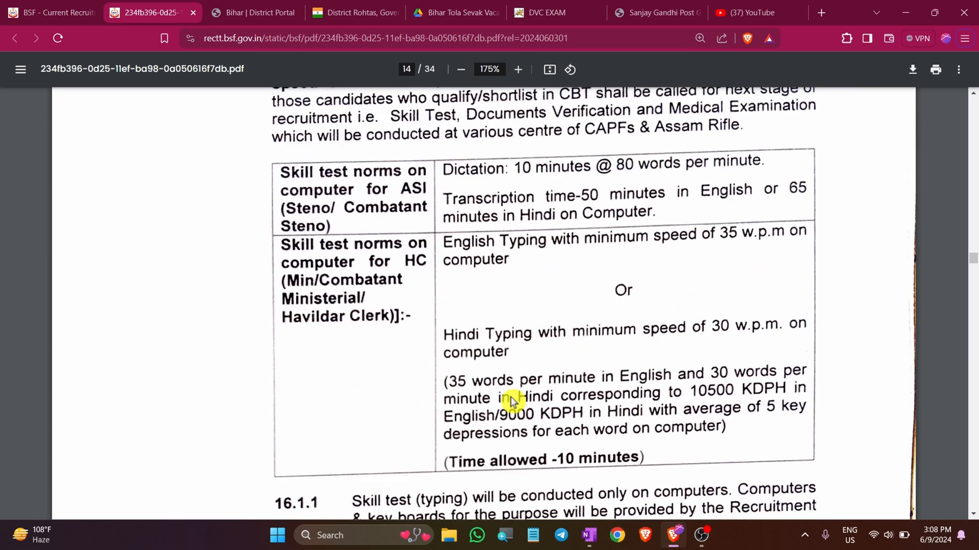
pyautogui.scroll(10, 511, 401)
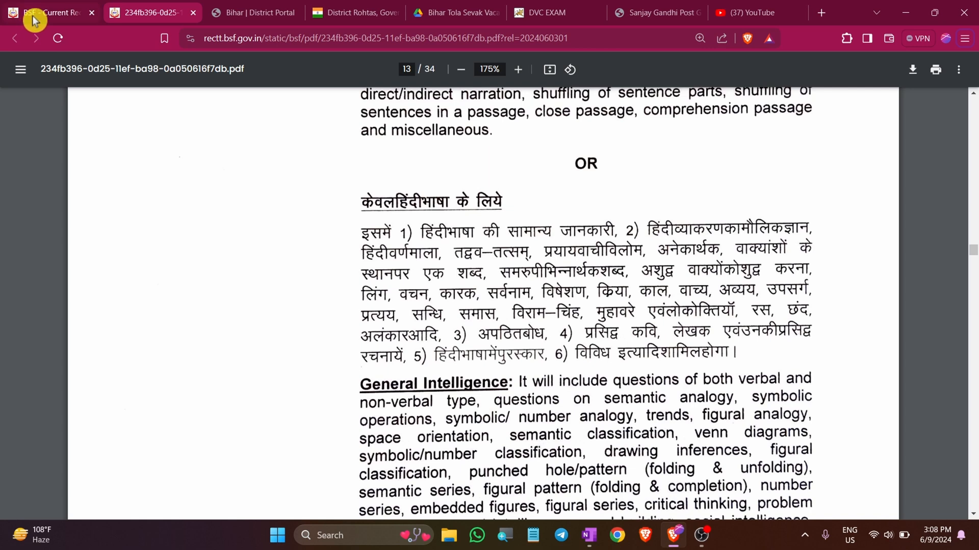
# Step: Return to the BSF recruitment portal and open the candidate login page
pyautogui.click(33, 19)
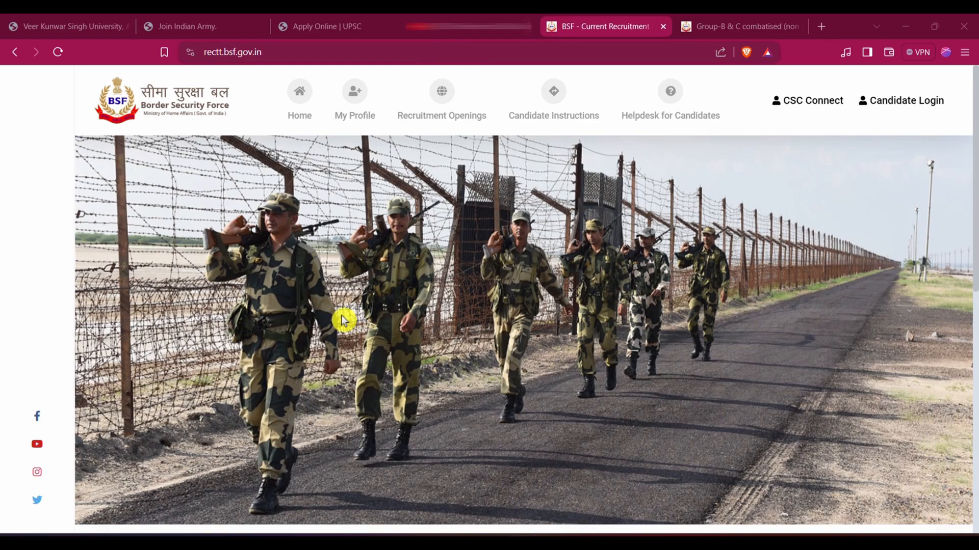
pyautogui.click(897, 105)
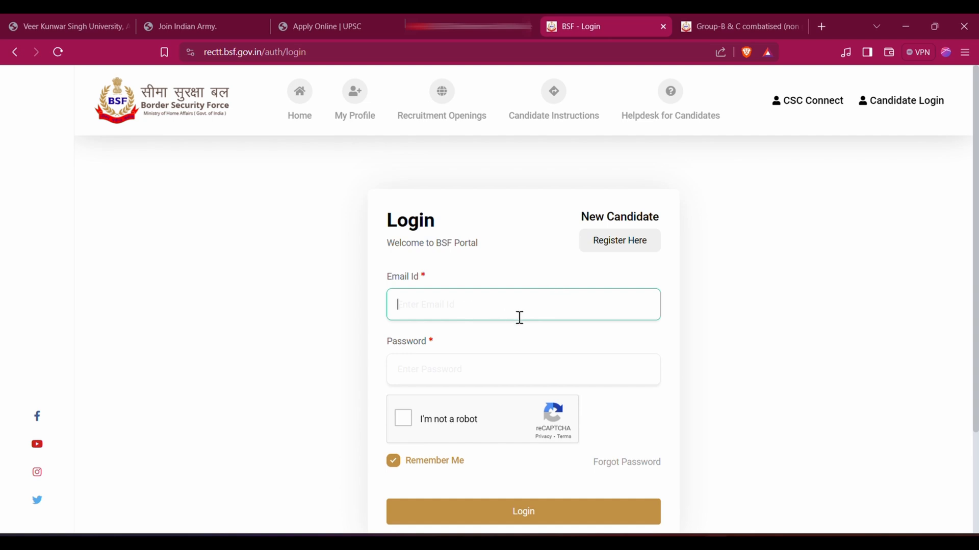
# Step: Look over the candidate login form and open the new candidate registration form
pyautogui.click(459, 381)
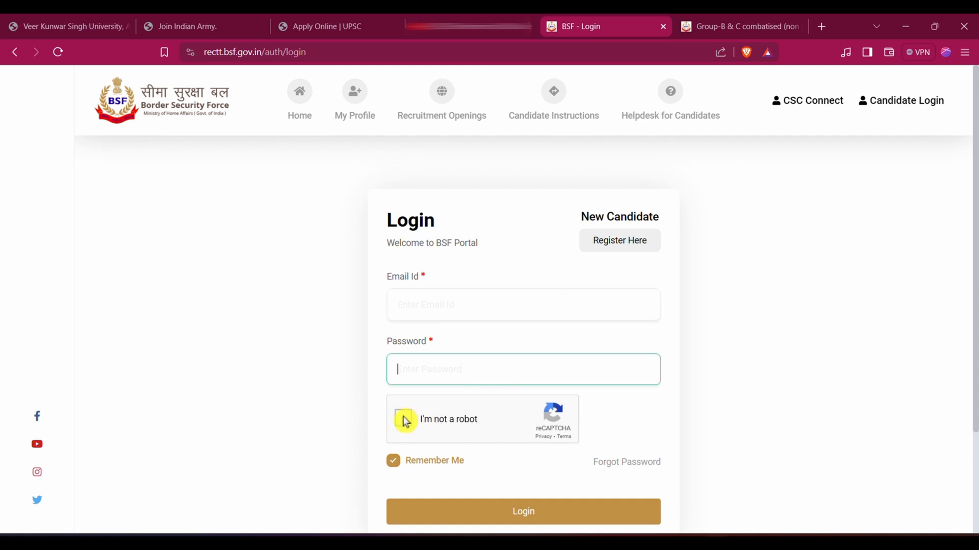
pyautogui.scroll(-3, 530, 422)
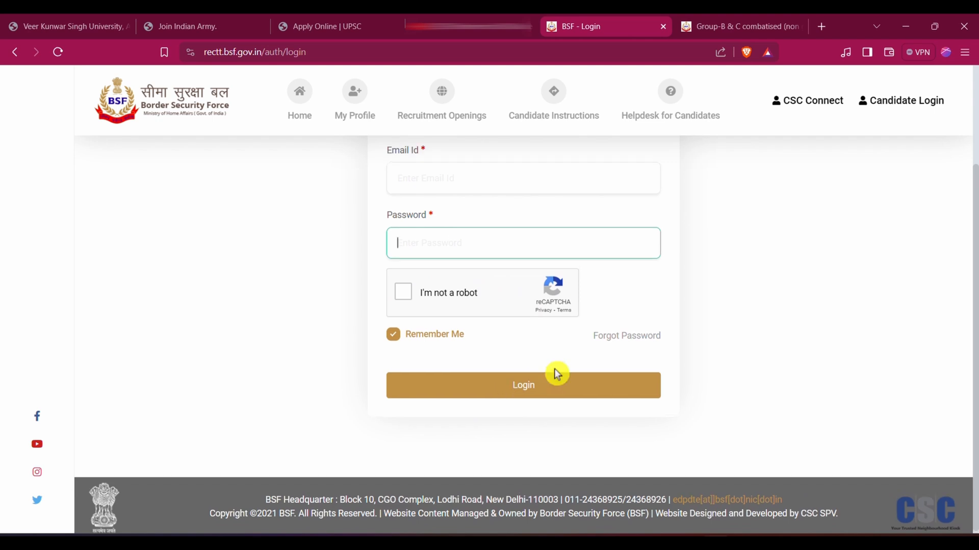
pyautogui.scroll(3, 557, 373)
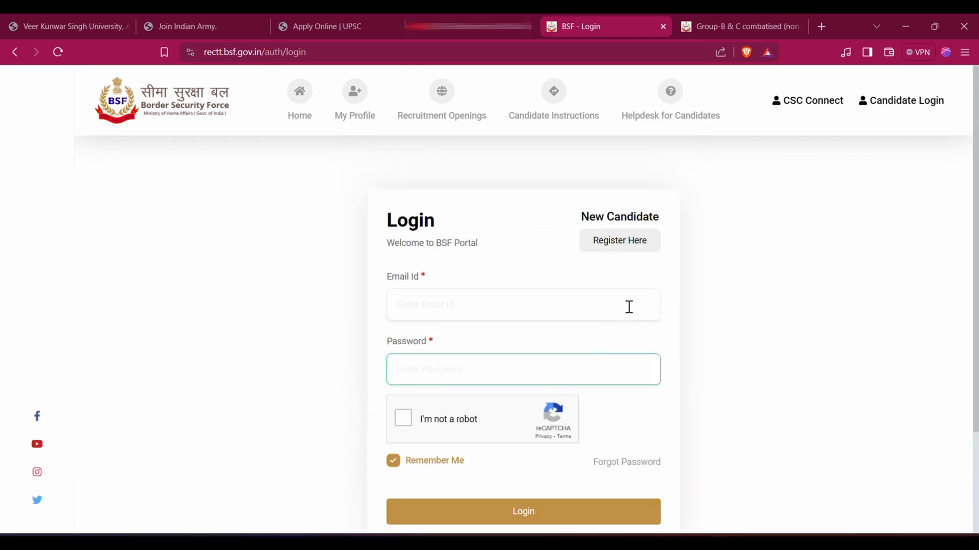
pyautogui.click(627, 243)
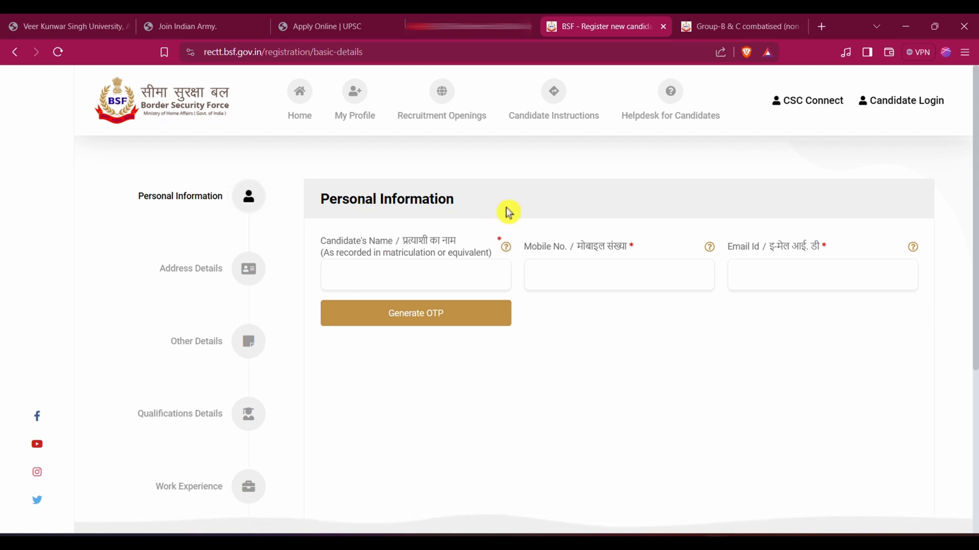
# Step: Fill in the candidate's name, mobile number and email, generate the OTPs, and submit the mobile and email verification codes
pyautogui.click(381, 268)
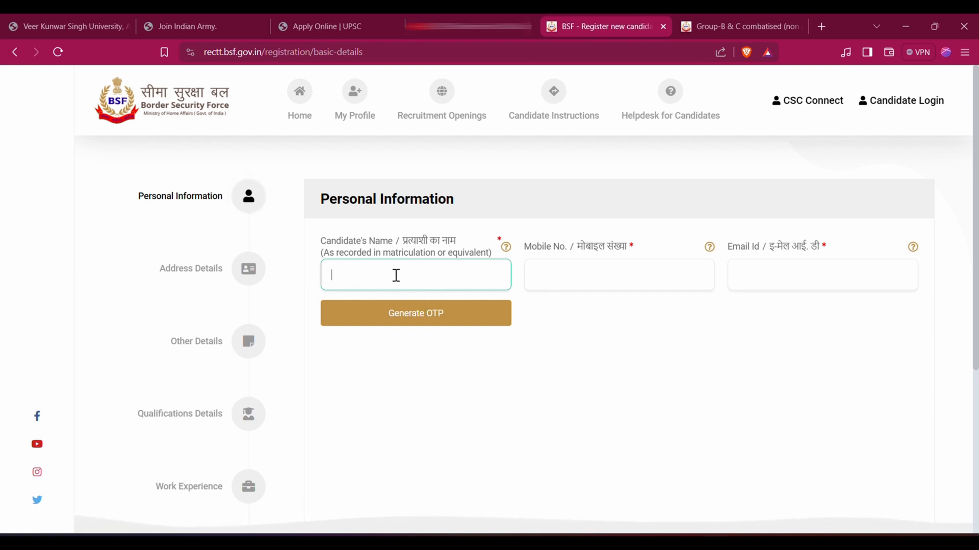
pyautogui.click(593, 276)
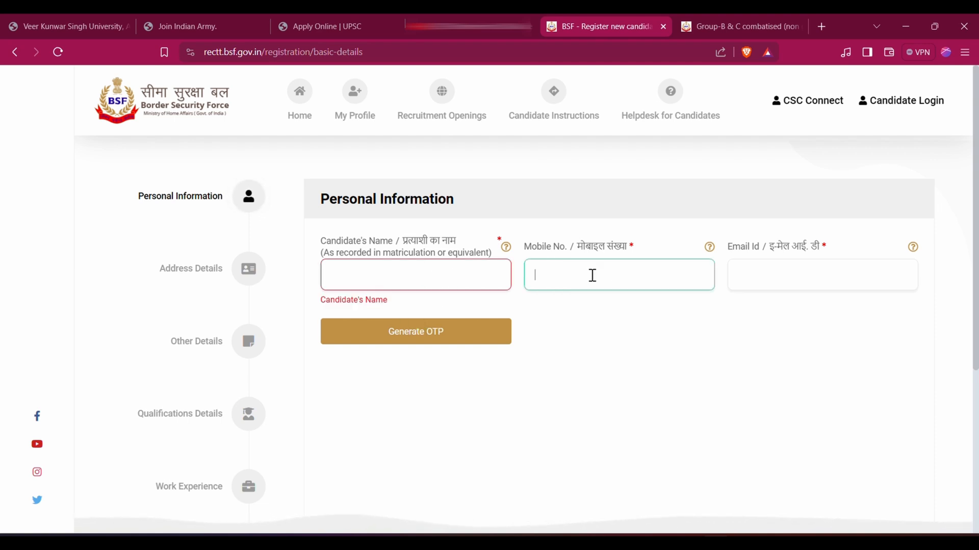
pyautogui.click(740, 283)
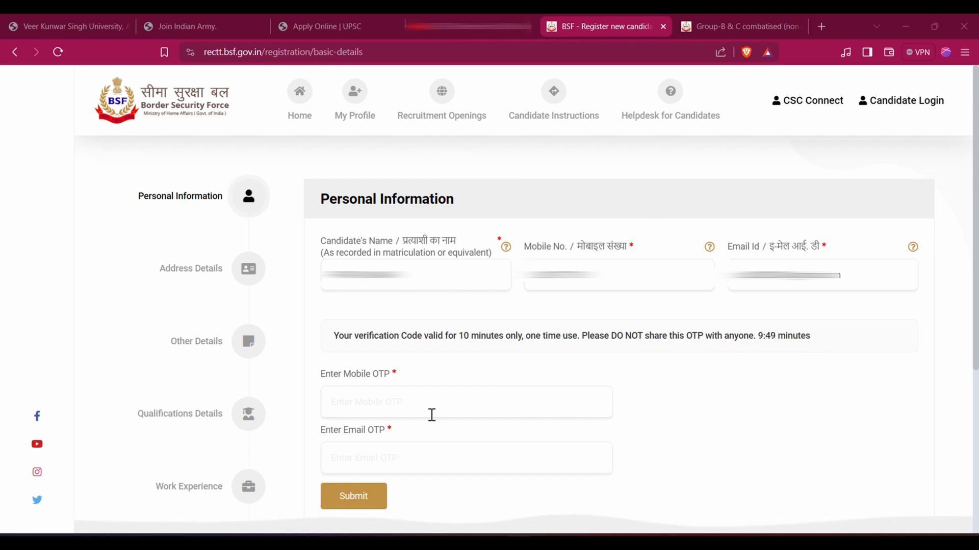
pyautogui.click(399, 408)
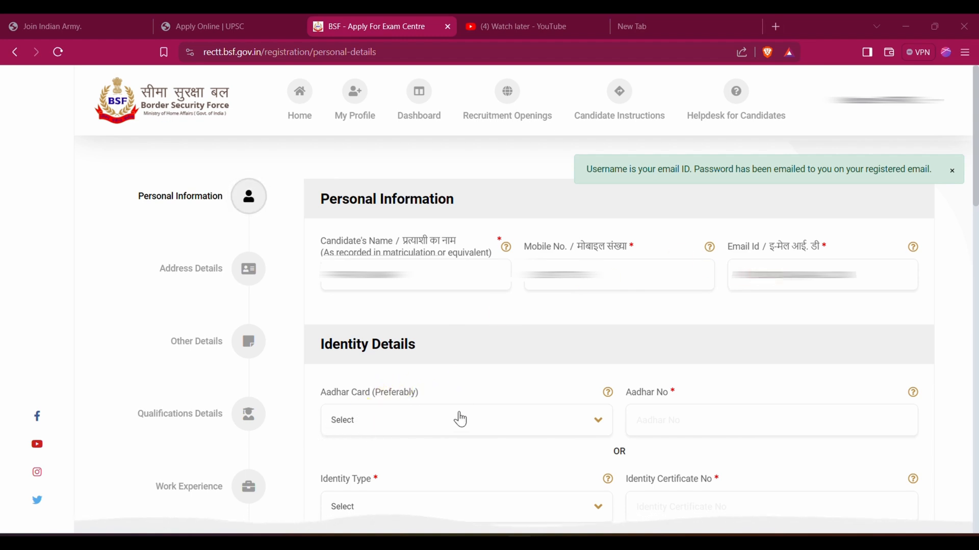
# Step: In the identity details, choose Aadhar Card as the preferred document and Aadhar as the identity type, leaving the number fields blank
pyautogui.click(595, 422)
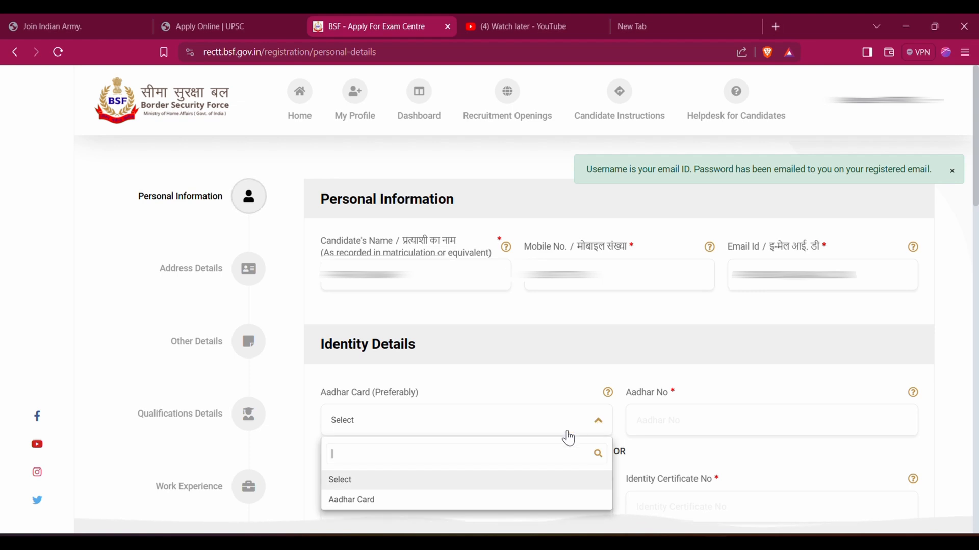
pyautogui.click(345, 504)
pyautogui.click(733, 422)
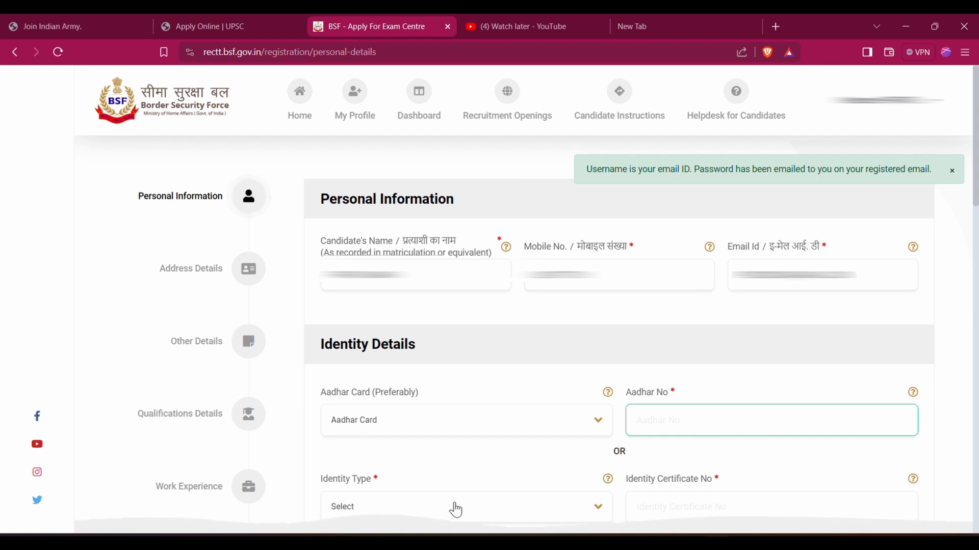
pyautogui.click(588, 507)
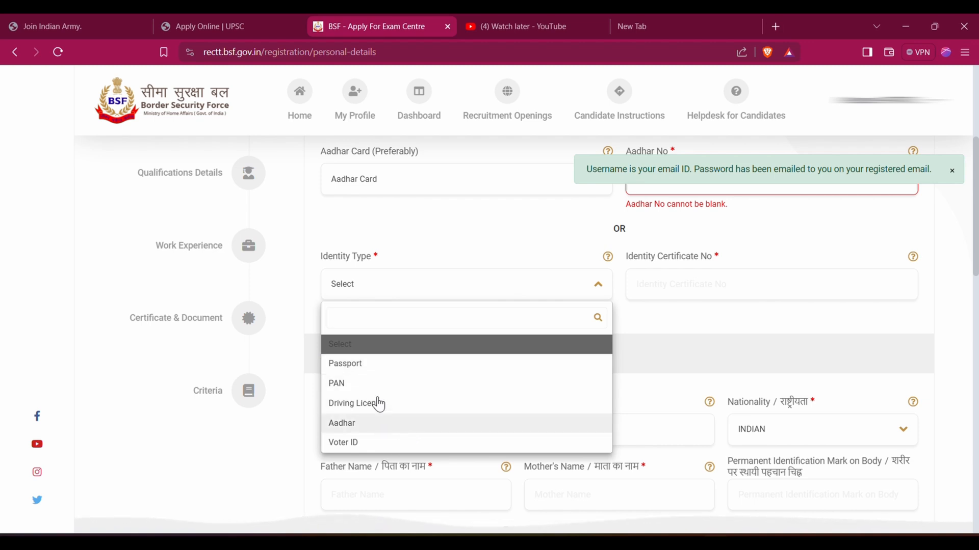
pyautogui.click(361, 426)
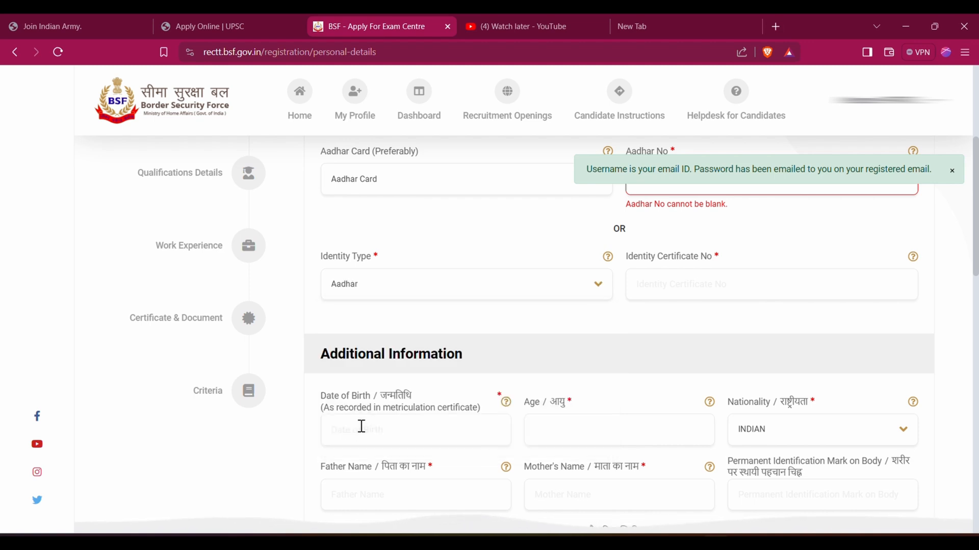
pyautogui.click(762, 295)
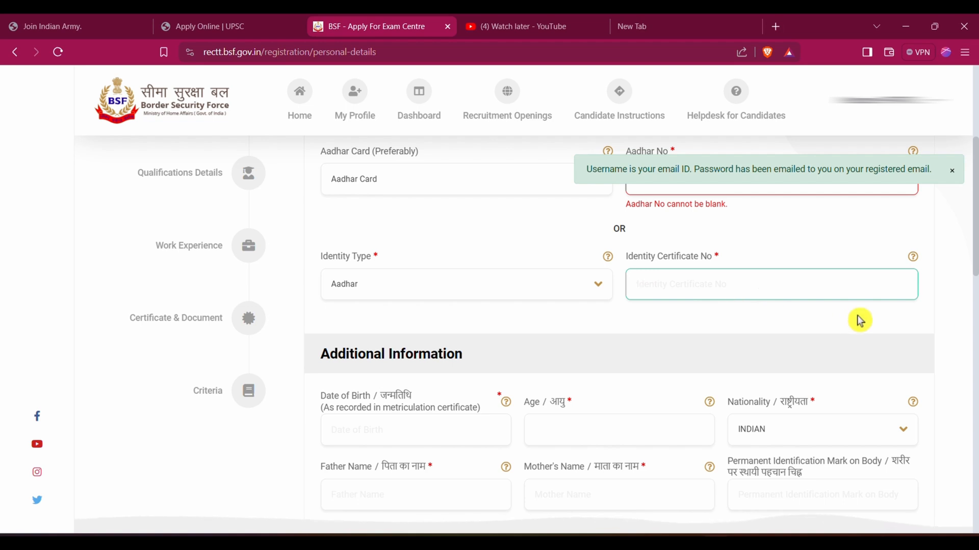
# Step: Open the date of birth calendar, view its year selection and close it without choosing a date
pyautogui.click(403, 433)
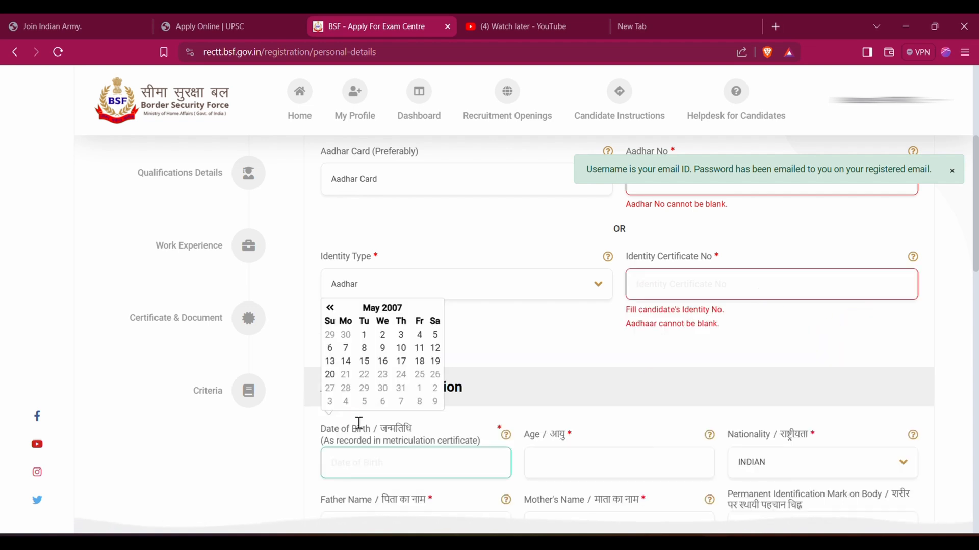
pyautogui.click(360, 308)
pyautogui.click(380, 325)
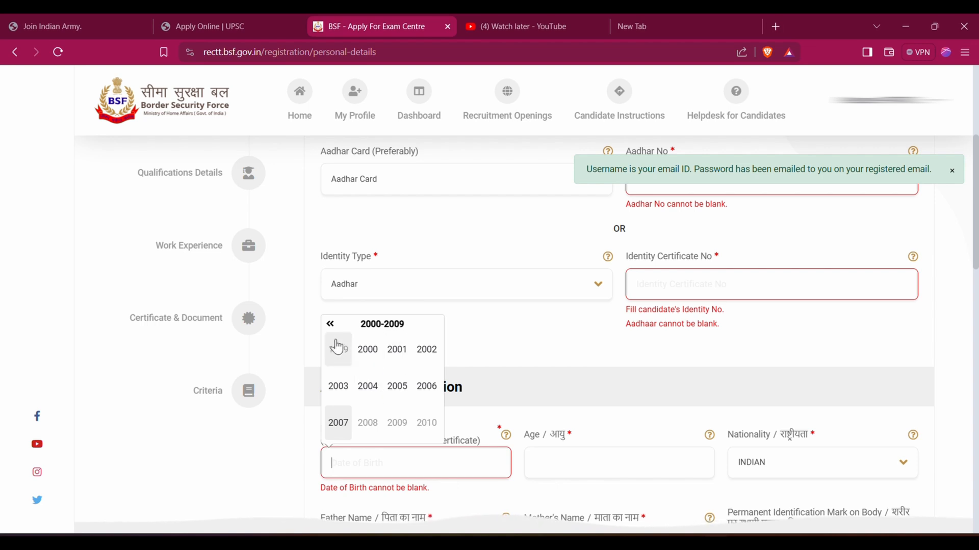
pyautogui.click(485, 347)
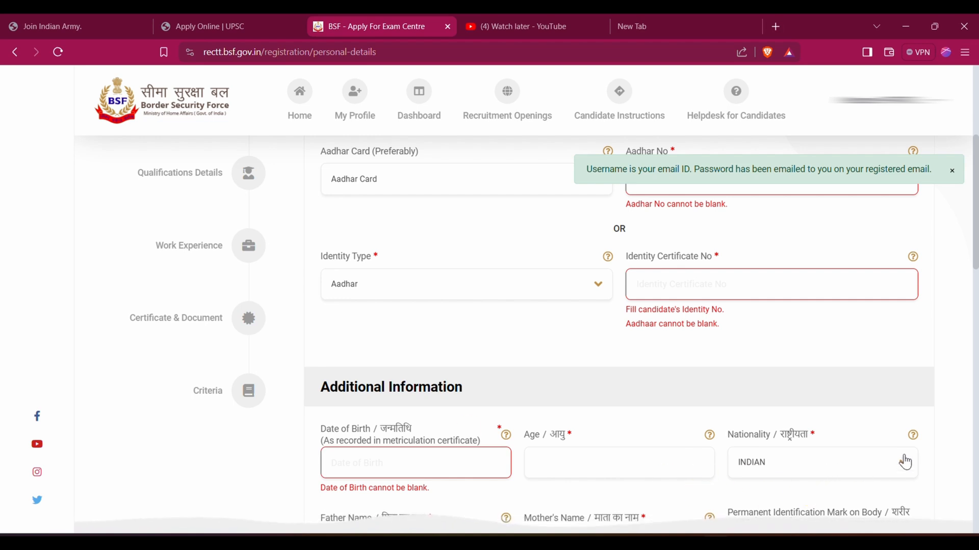
# Step: Leave the father's and mother's names blank and enter NO MARK as the permanent identification mark on body
pyautogui.scroll(-6, 388, 197)
pyautogui.click(387, 197)
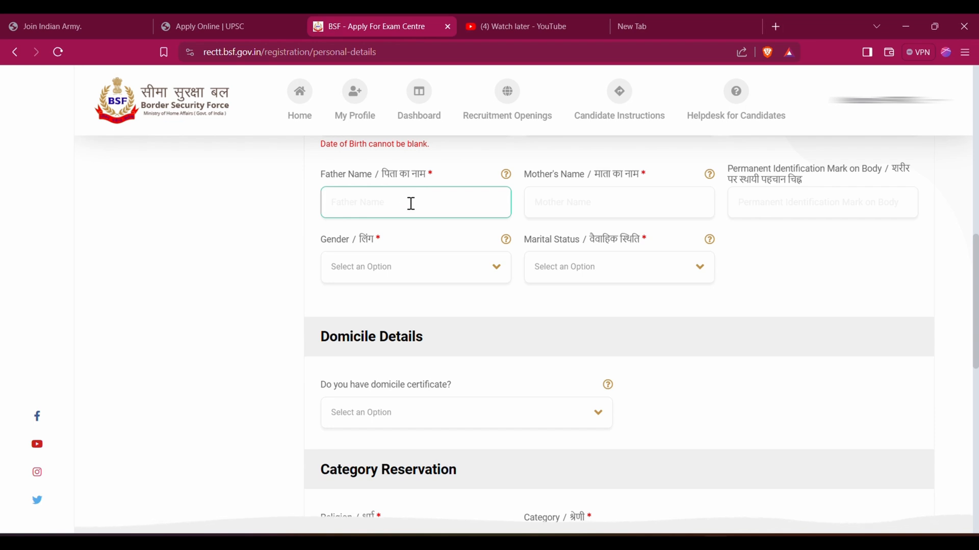
pyautogui.click(591, 211)
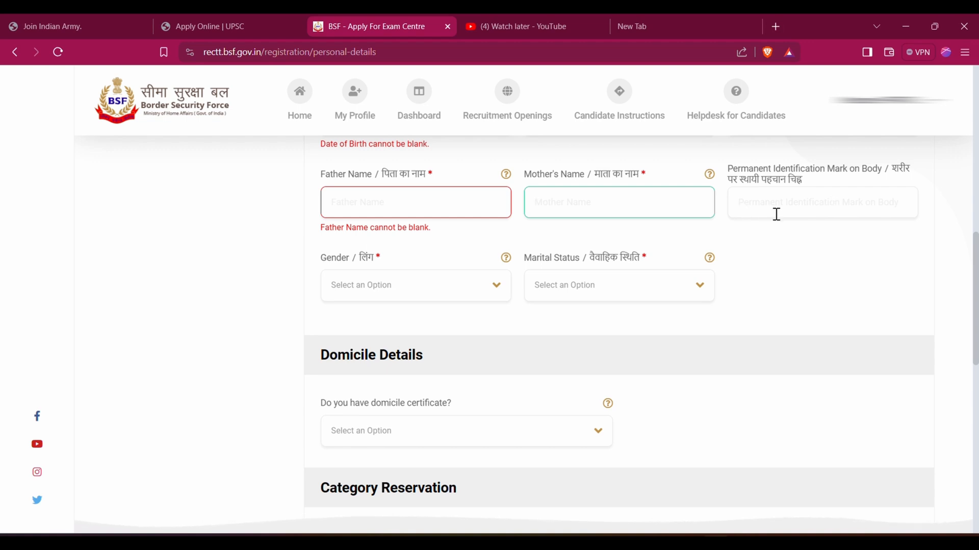
pyautogui.click(754, 206)
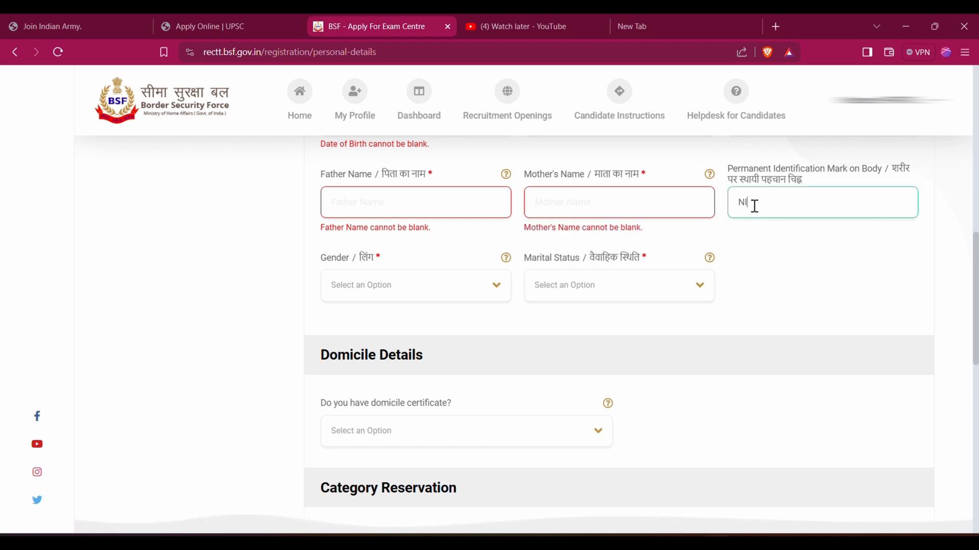
pyautogui.write('NO')
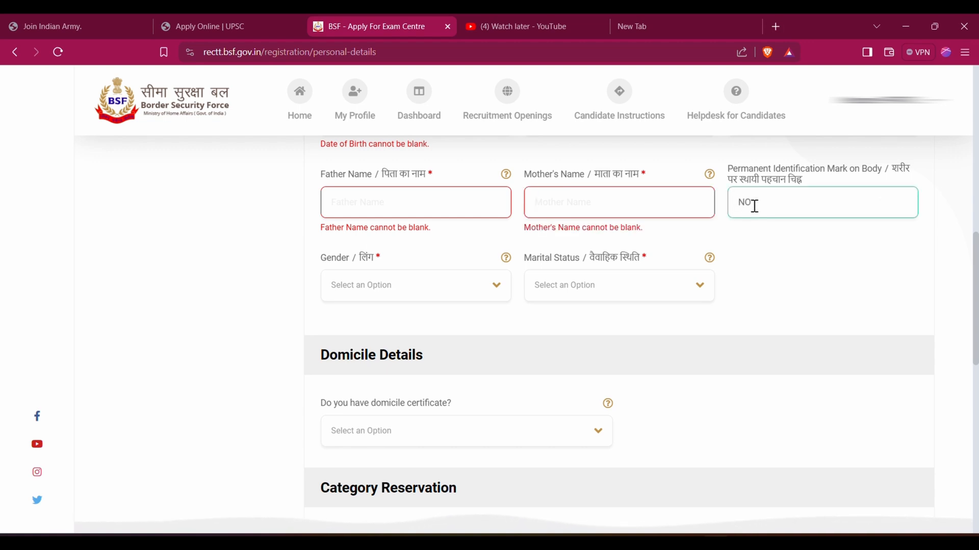
pyautogui.write(' MARK')
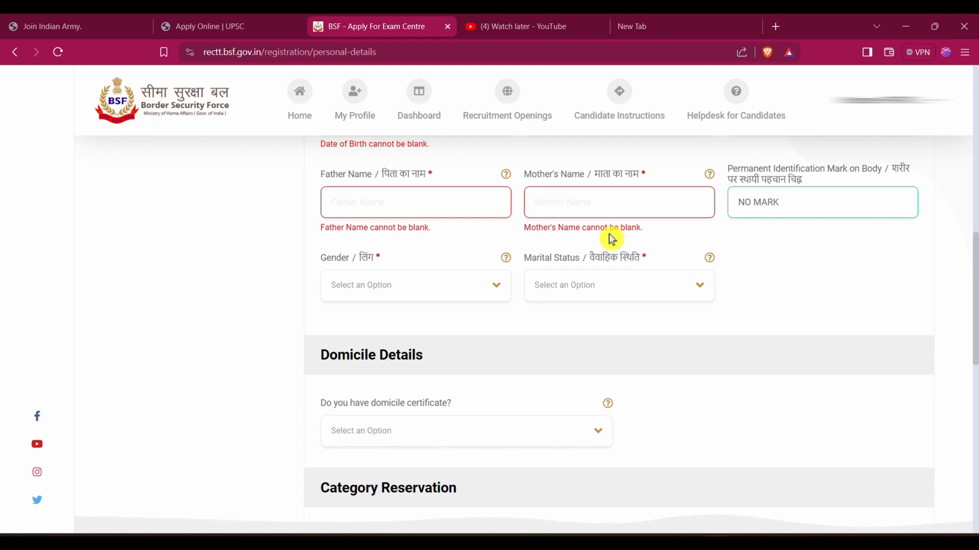
# Step: Set the gender to MALE and the marital status to UNMARRIED
pyautogui.click(448, 289)
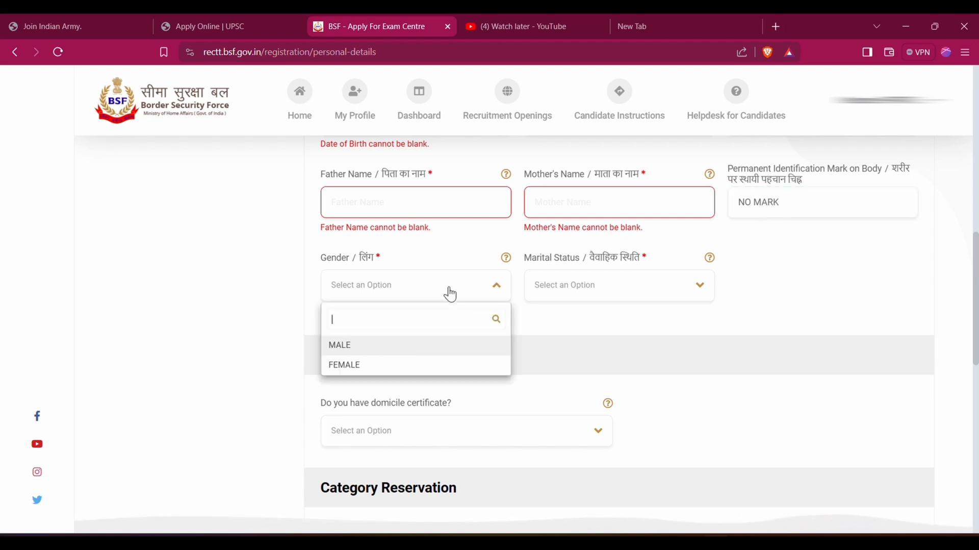
pyautogui.click(408, 343)
pyautogui.click(575, 296)
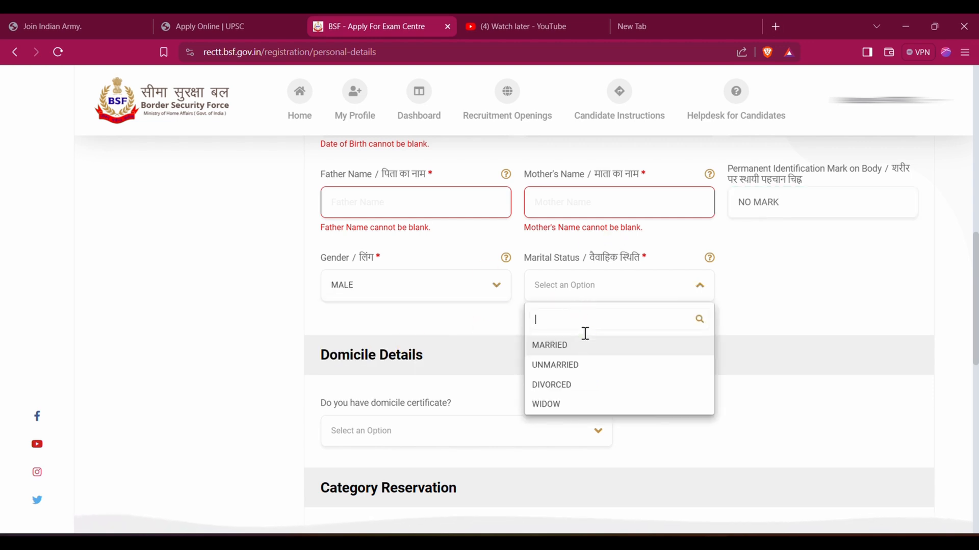
pyautogui.click(570, 375)
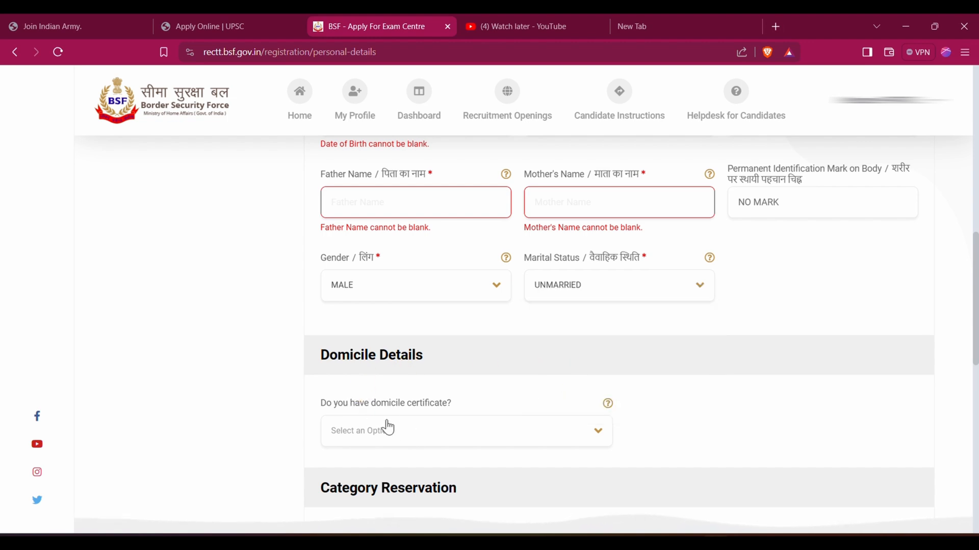
# Step: Answer Yes to having a domicile certificate and choose BIHAR as its issuing state, leaving the certificate number blank
pyautogui.click(579, 432)
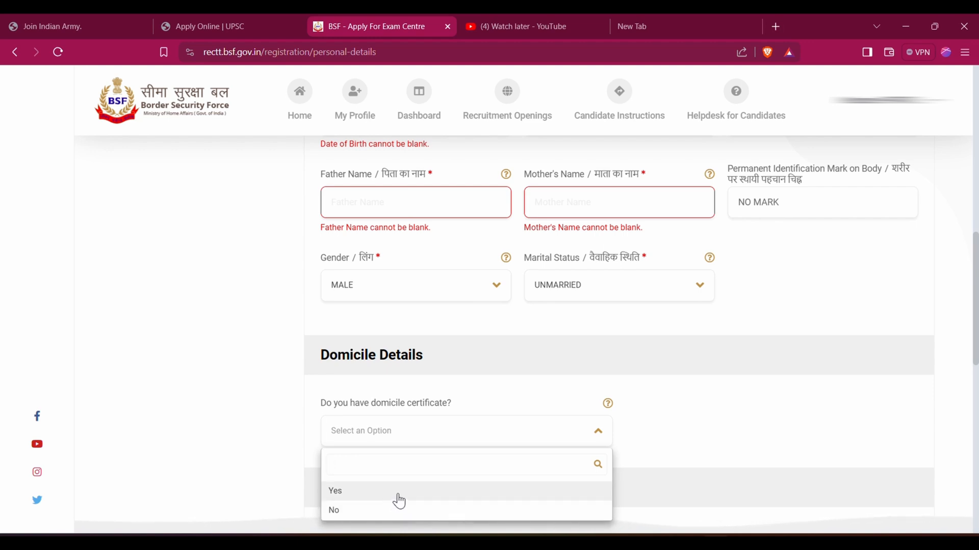
pyautogui.click(421, 492)
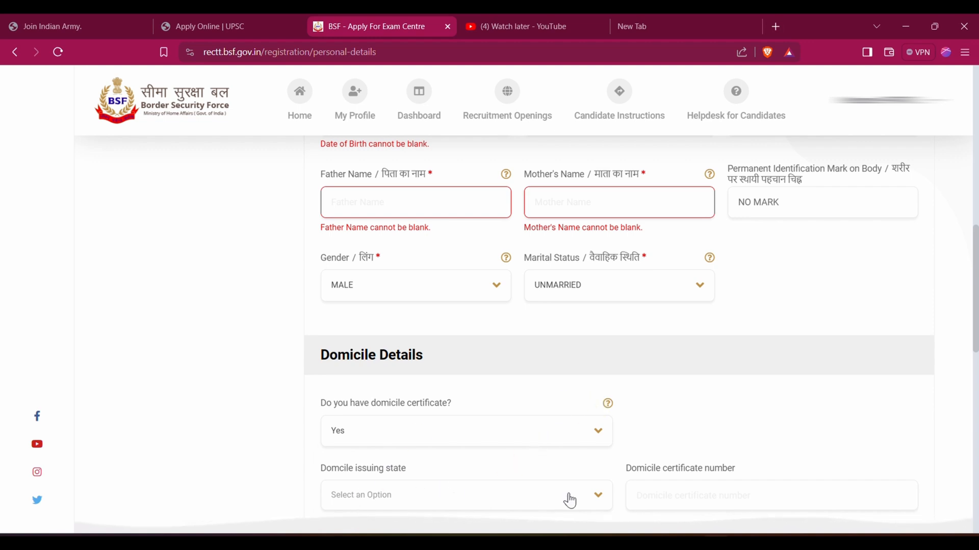
pyautogui.click(588, 502)
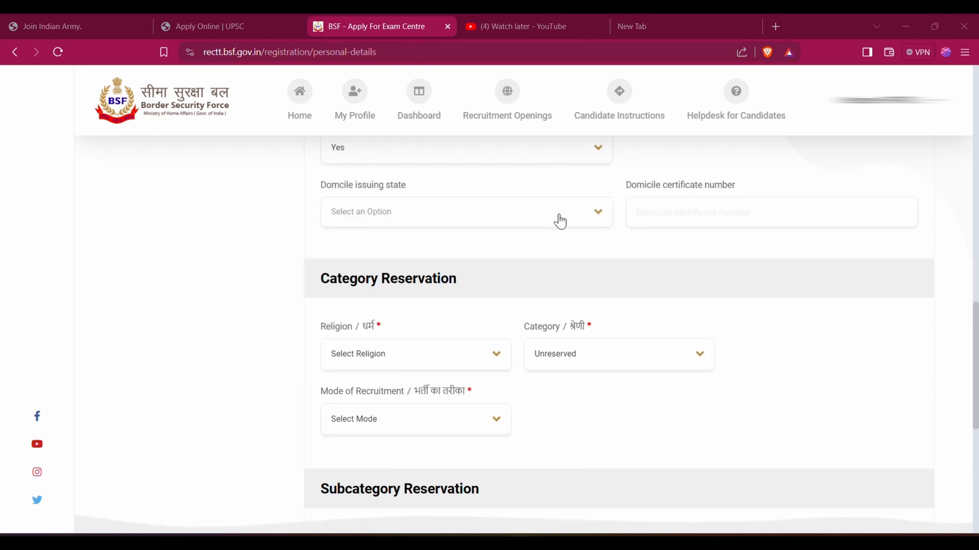
pyautogui.click(560, 221)
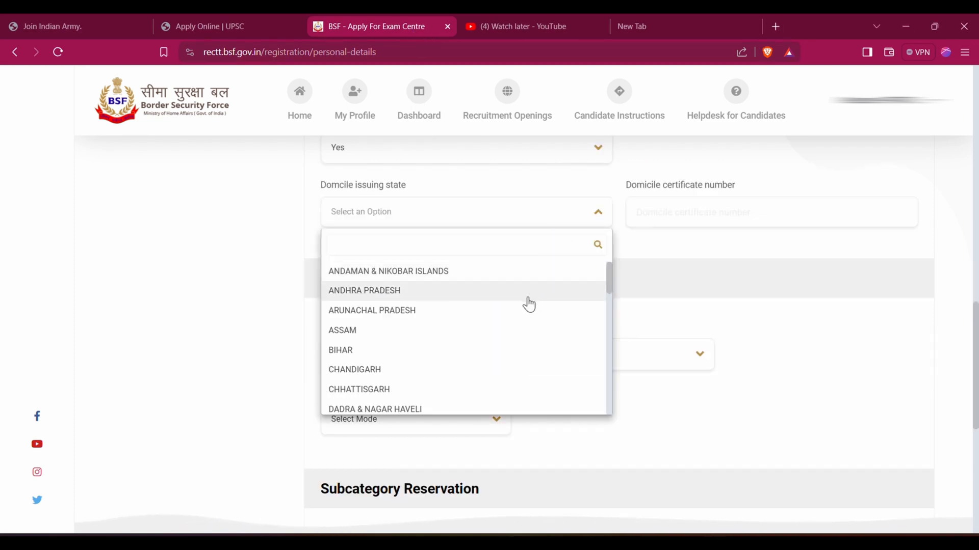
pyautogui.click(436, 354)
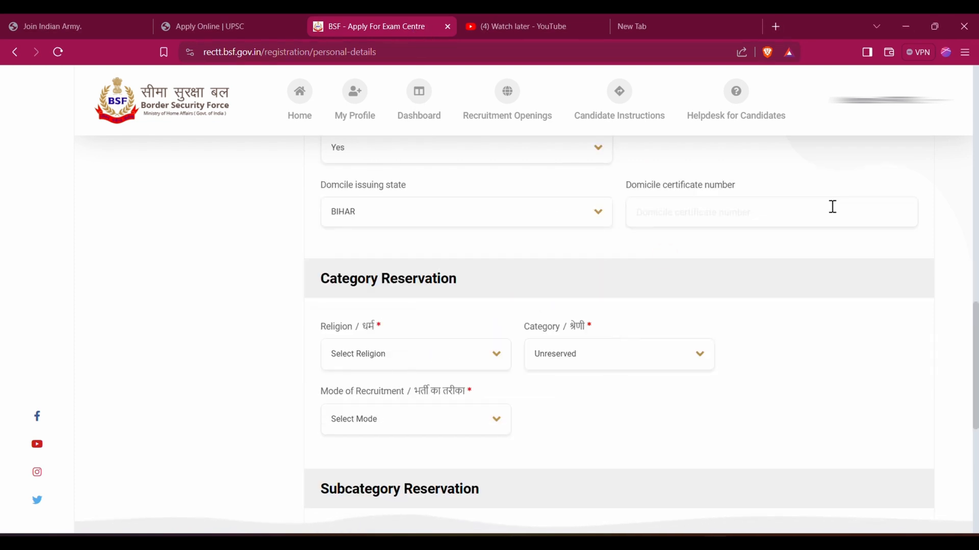
pyautogui.click(685, 218)
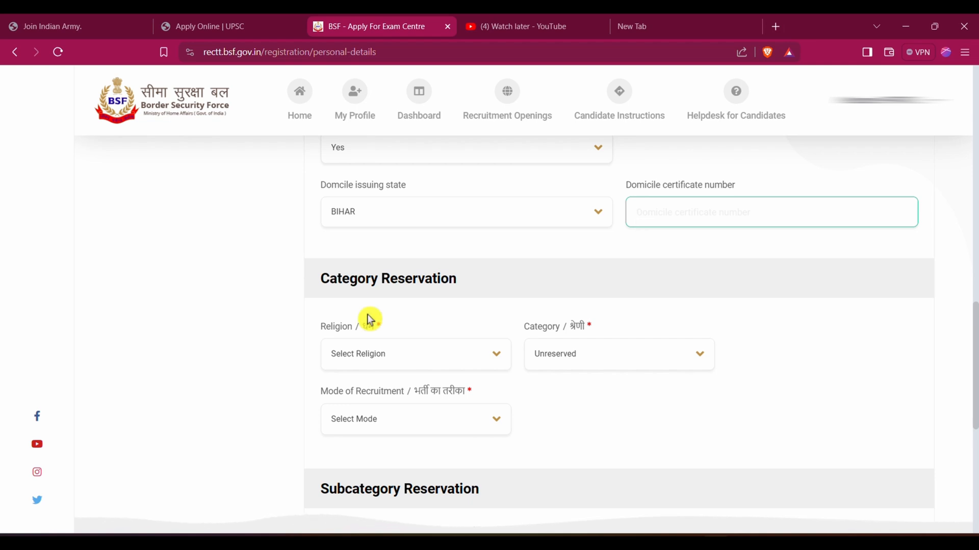
# Step: In the category reservation section, set the religion to Hindu and the category to OBC
pyautogui.click(471, 367)
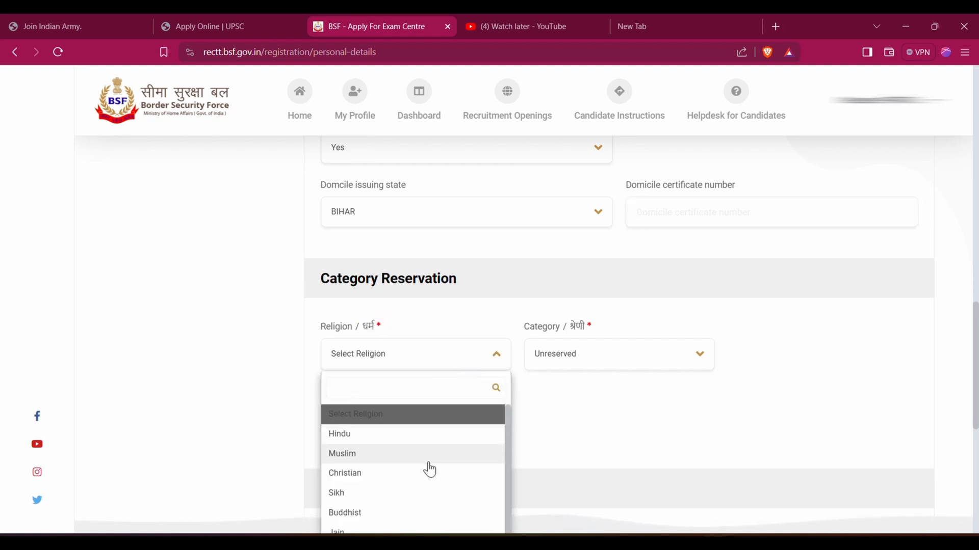
pyautogui.click(401, 445)
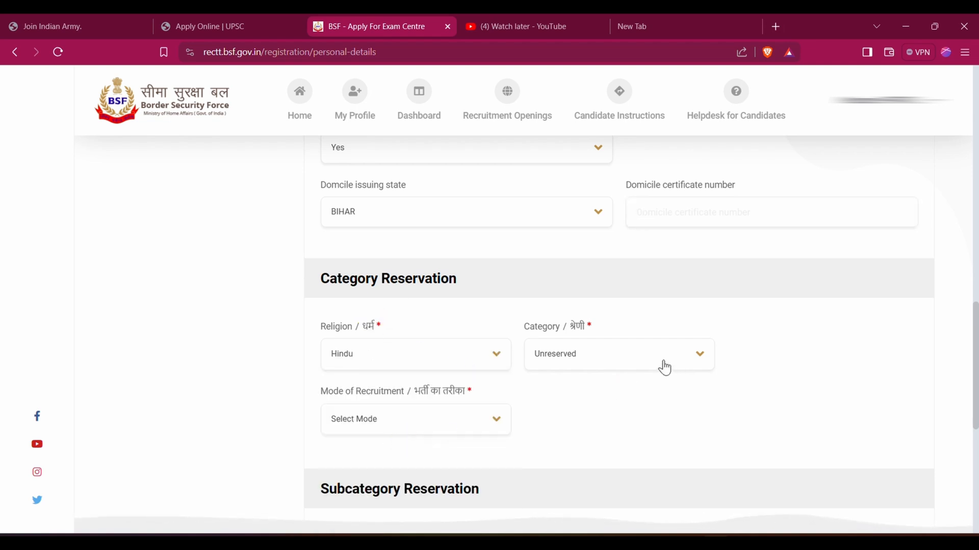
pyautogui.click(664, 365)
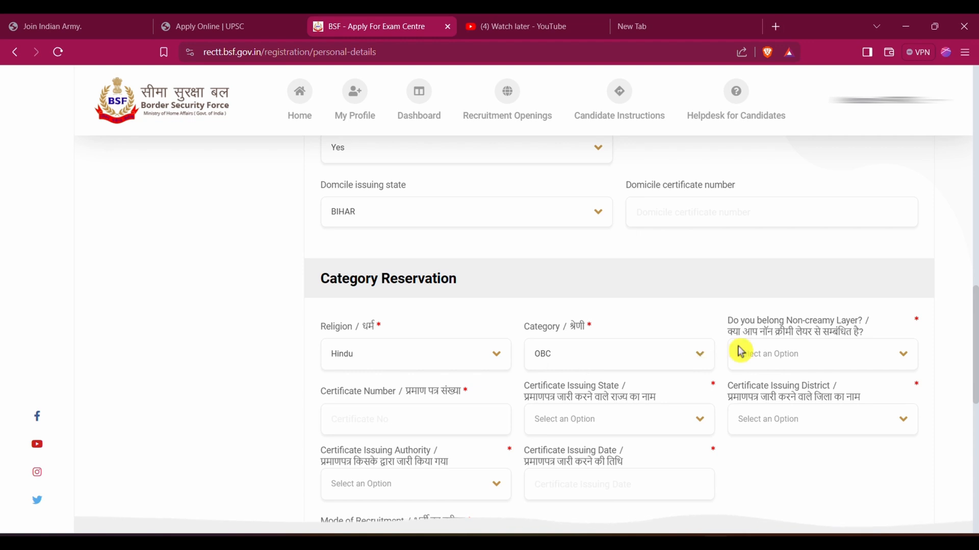
# Step: Leave the non-creamy layer answer, certificate number, issuing state and district unfilled, and set the certificate issuing date to 20-05-2024
pyautogui.click(861, 365)
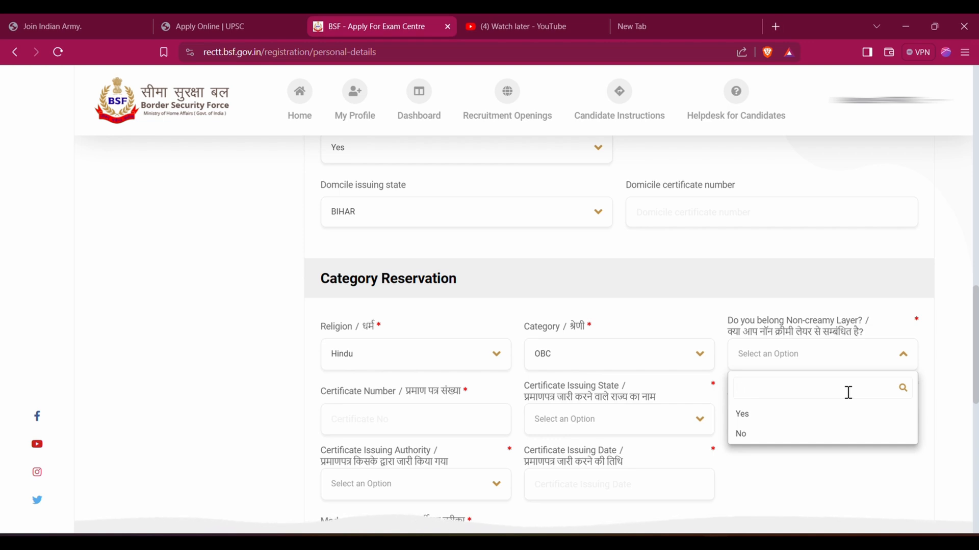
pyautogui.click(387, 417)
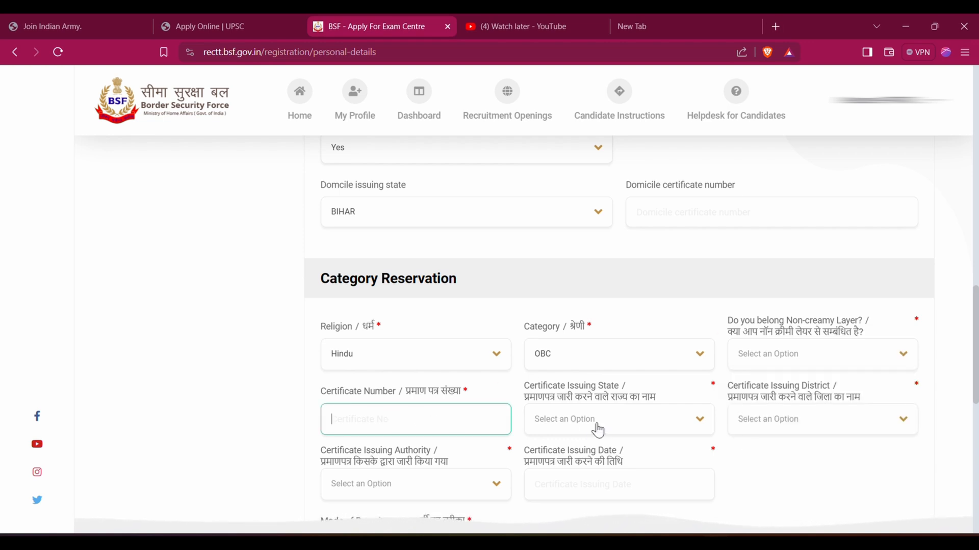
pyautogui.click(692, 426)
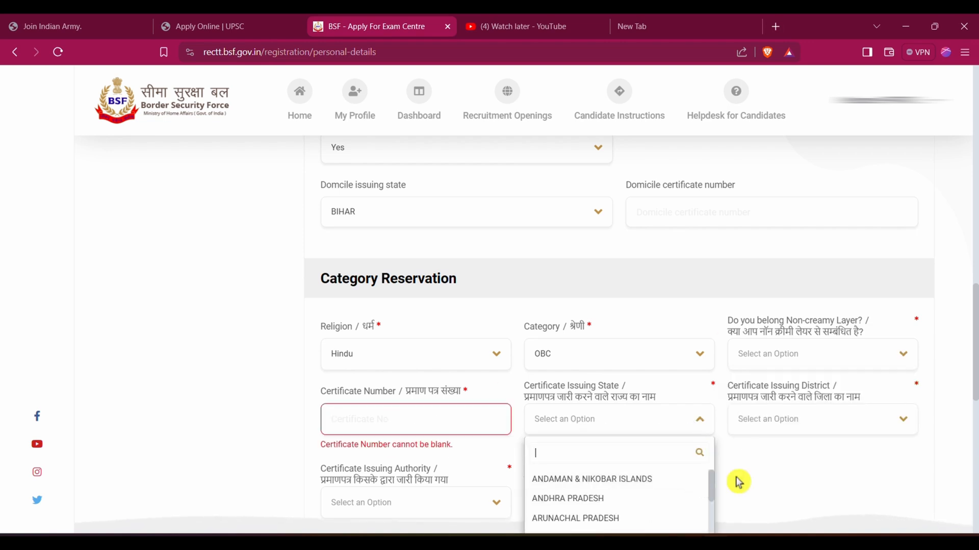
pyautogui.click(775, 479)
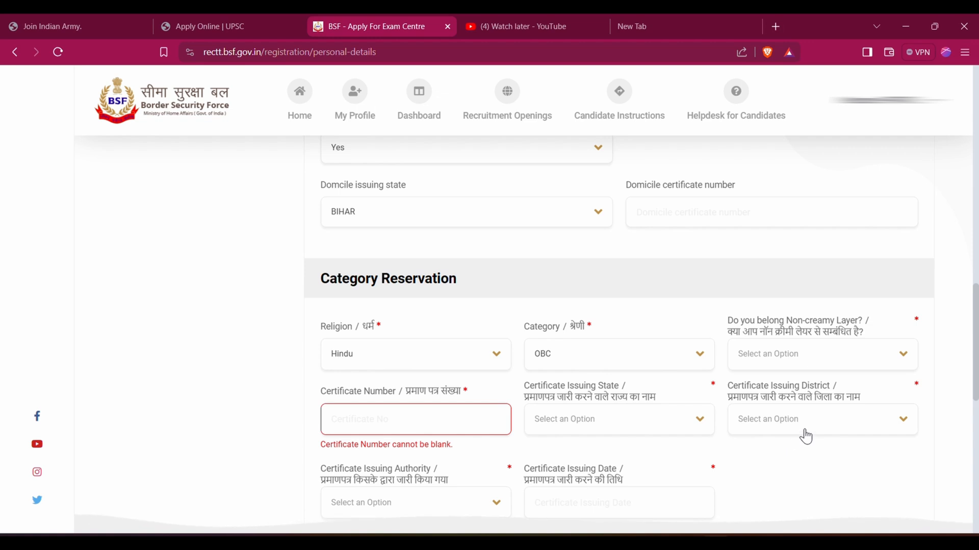
pyautogui.click(892, 427)
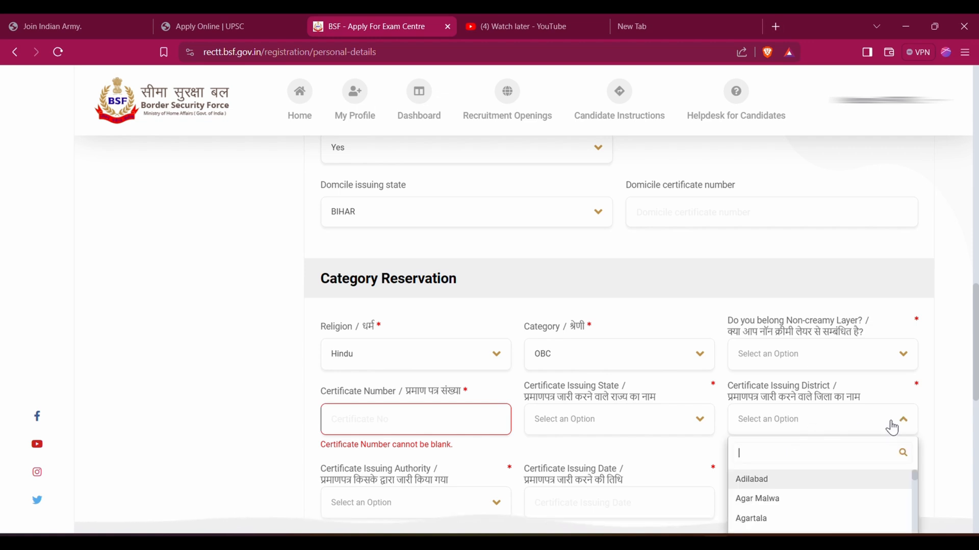
pyautogui.click(934, 432)
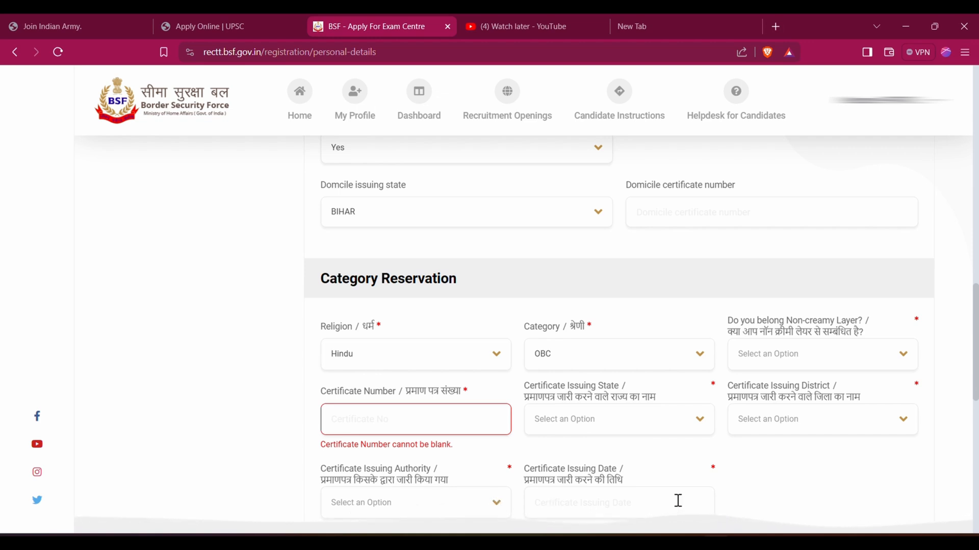
pyautogui.click(619, 505)
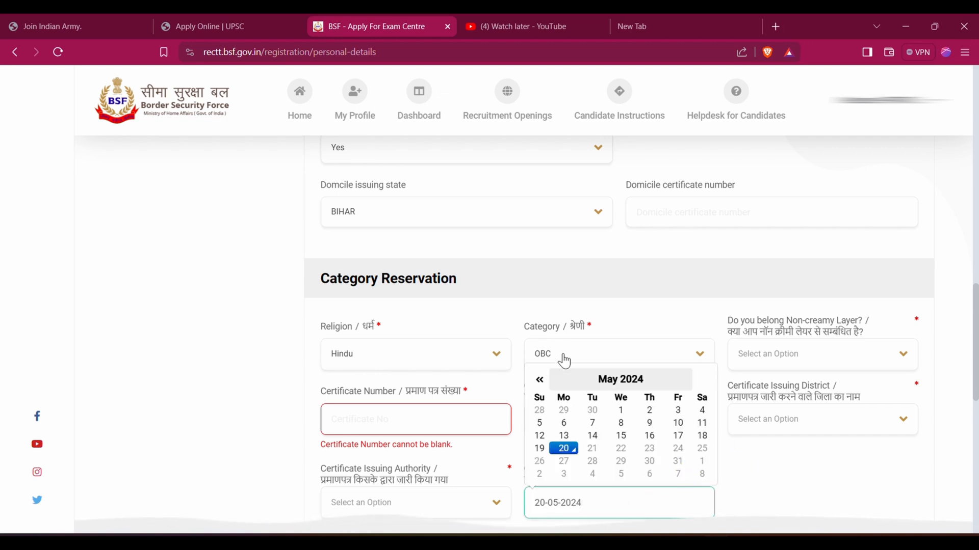
pyautogui.click(815, 475)
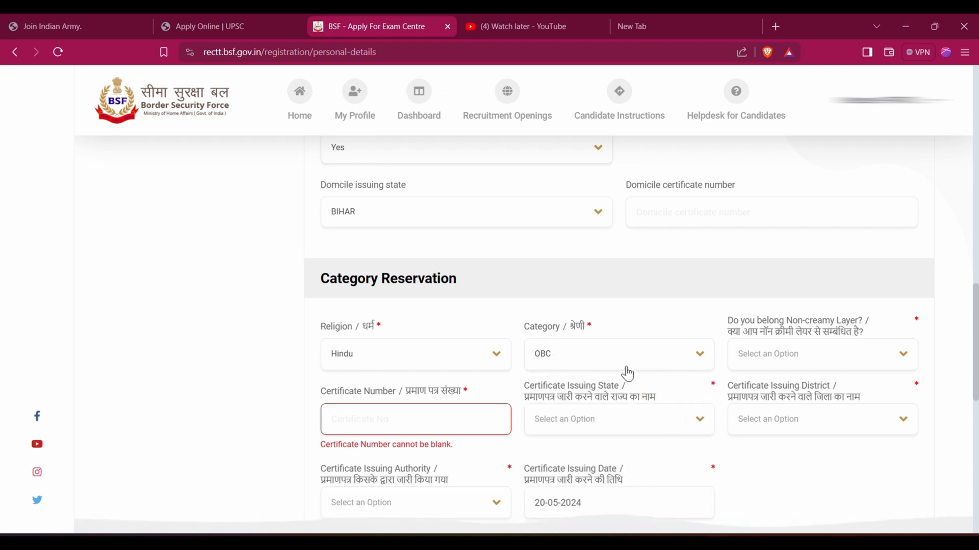
# Step: Try the EWS, Unreserved and ST categories to compare the fields each requires, and set the category back to OBC
pyautogui.click(641, 351)
pyautogui.click(558, 492)
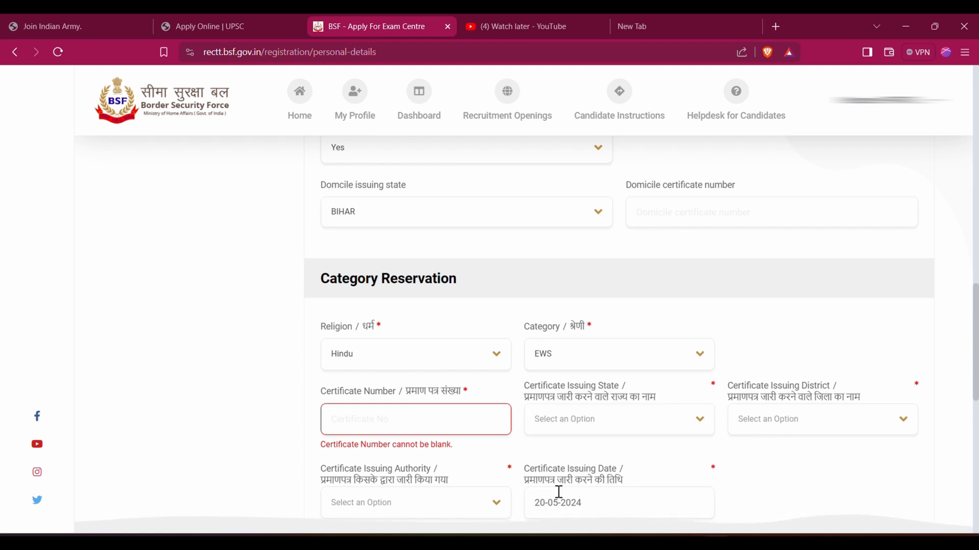
pyautogui.click(665, 360)
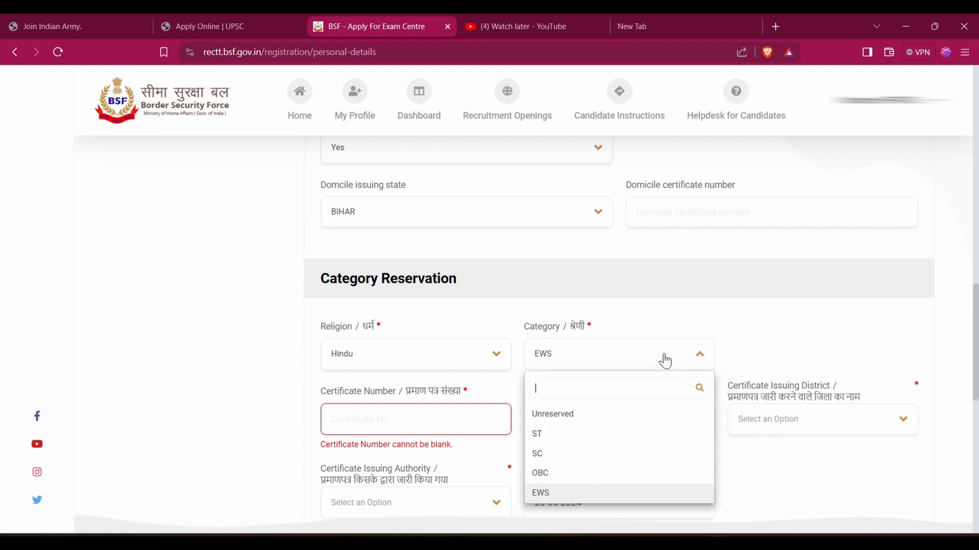
pyautogui.click(622, 415)
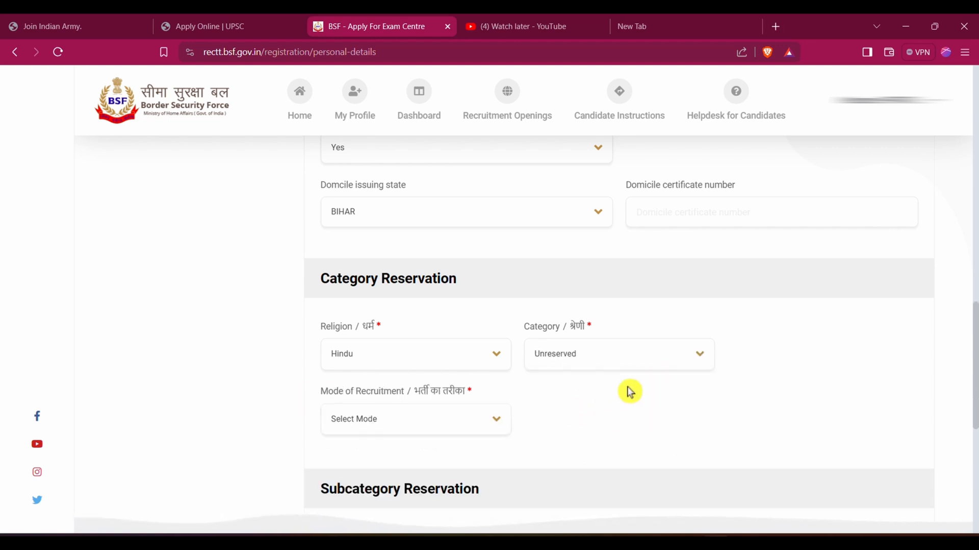
pyautogui.click(440, 431)
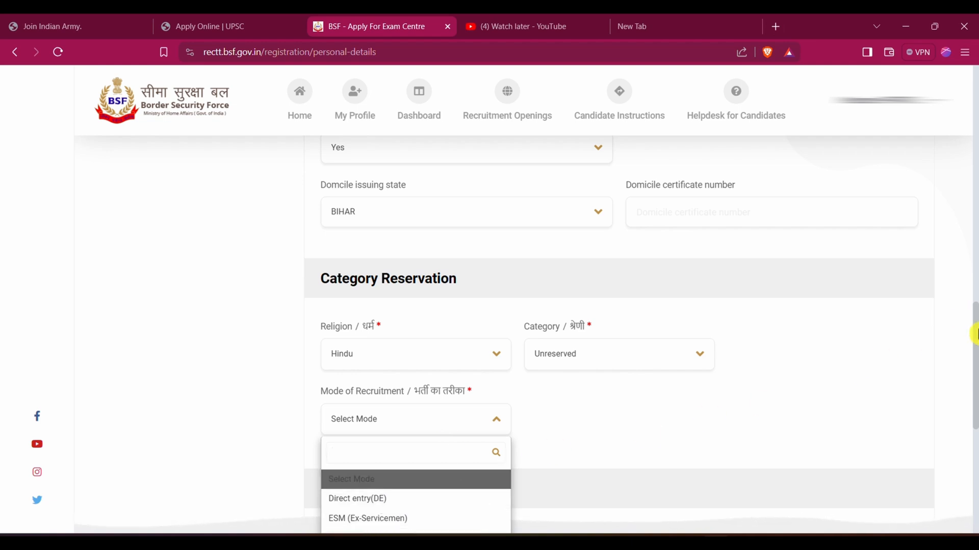
pyautogui.scroll(-3, 974, 334)
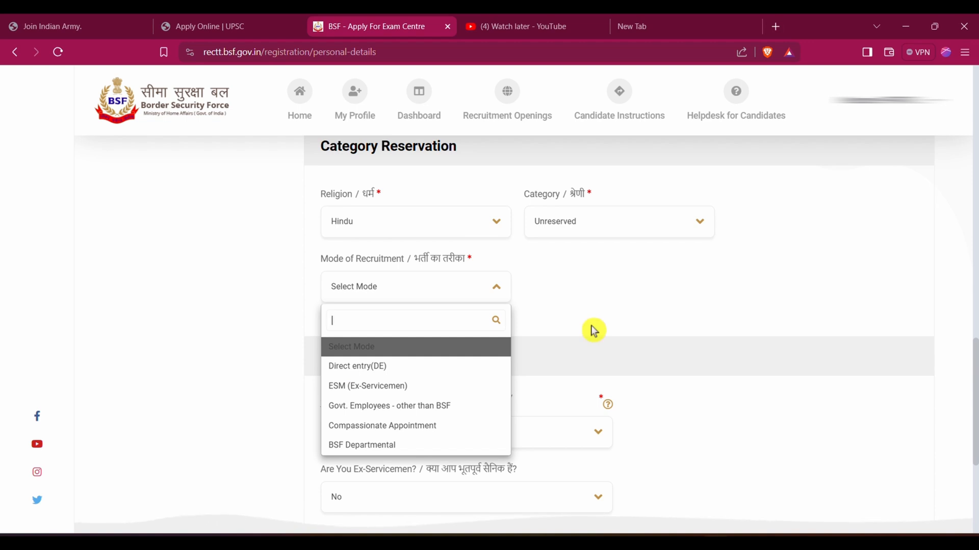
pyautogui.click(601, 312)
pyautogui.click(614, 232)
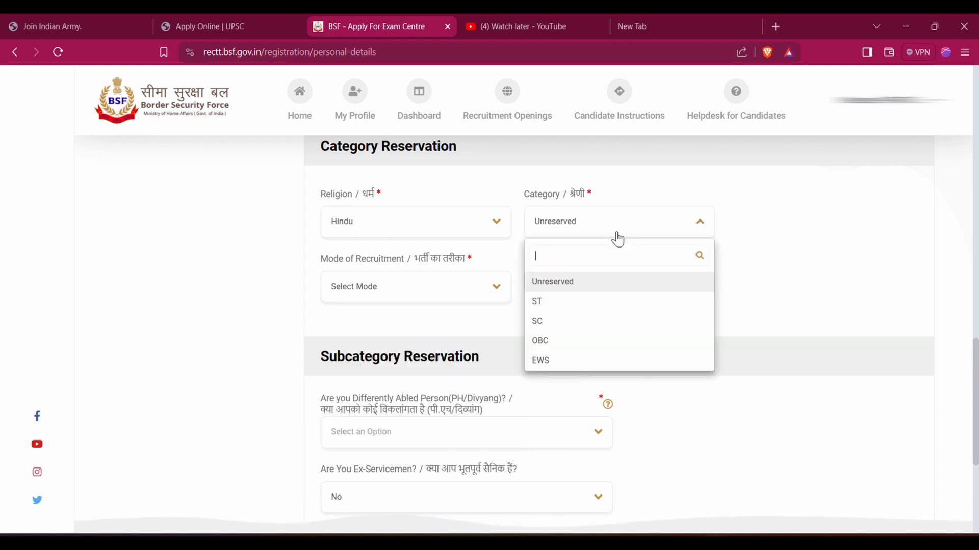
pyautogui.click(594, 305)
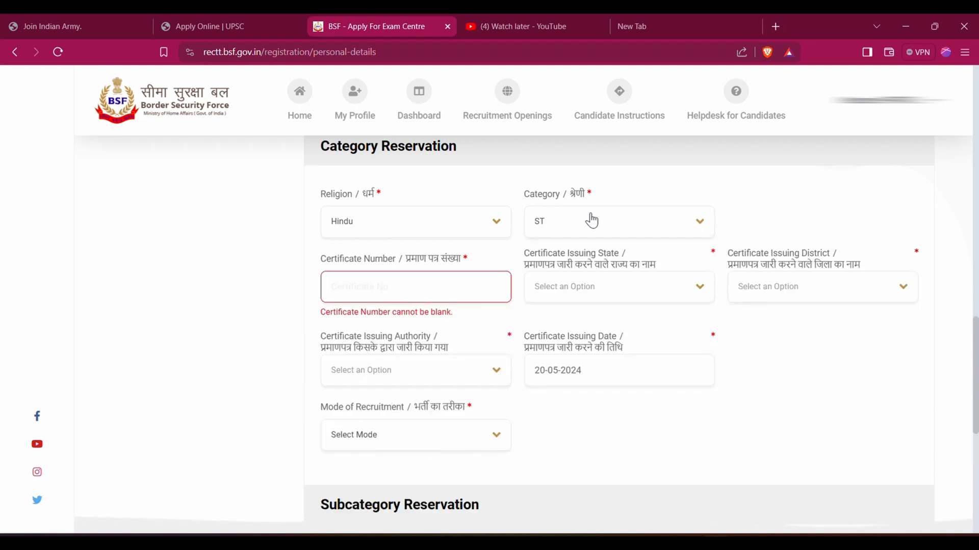
pyautogui.click(649, 219)
pyautogui.click(590, 341)
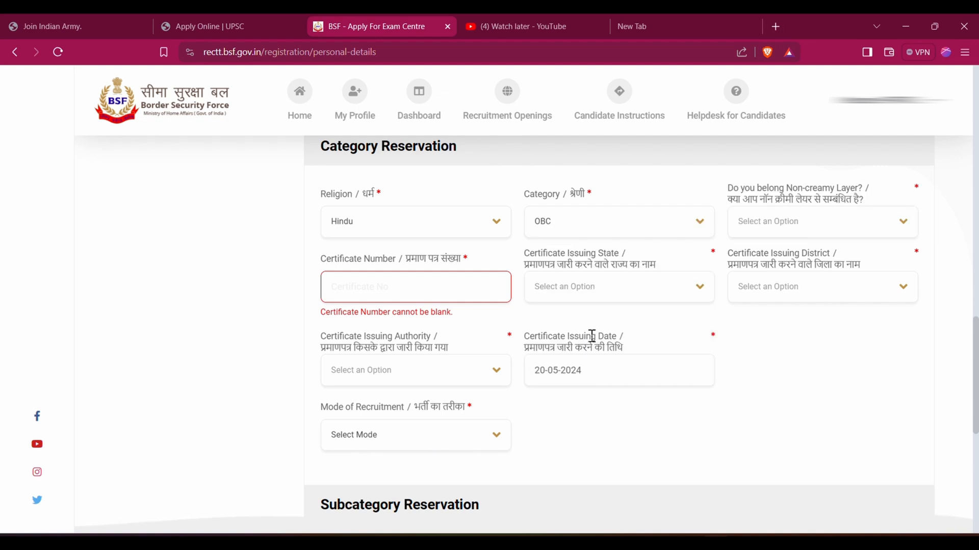
# Step: Set the mode of recruitment to Direct entry(DE) in the category reservation section
pyautogui.scroll(-3, 448, 83)
pyautogui.click(463, 248)
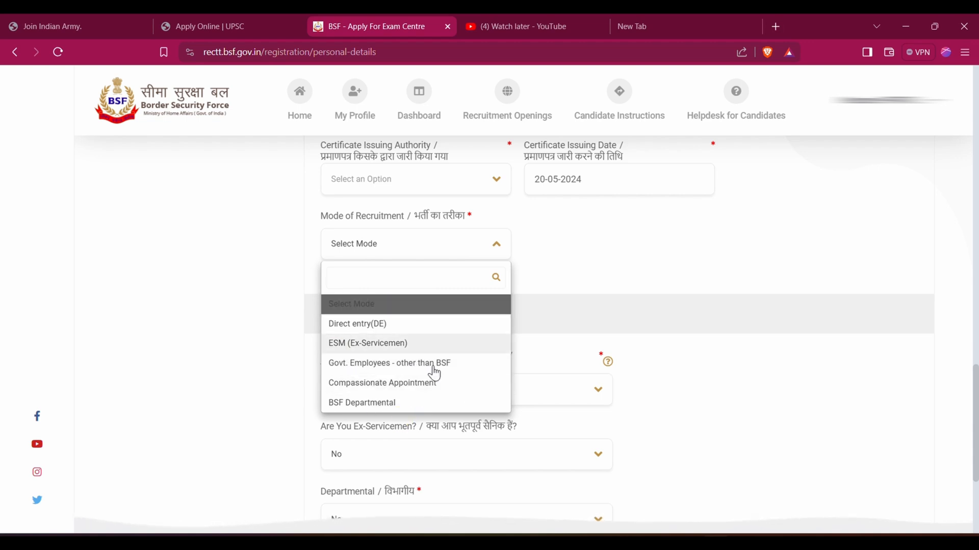
pyautogui.click(569, 282)
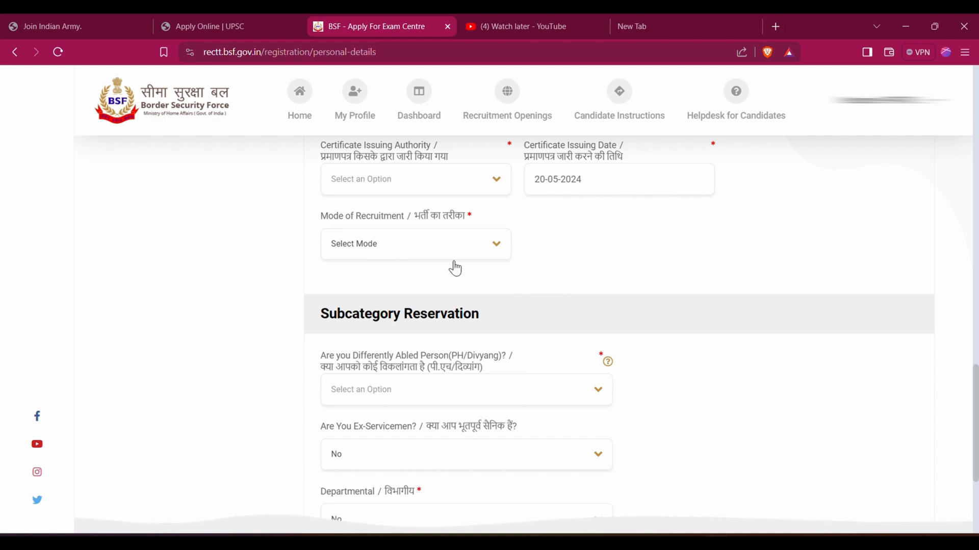
pyautogui.click(465, 244)
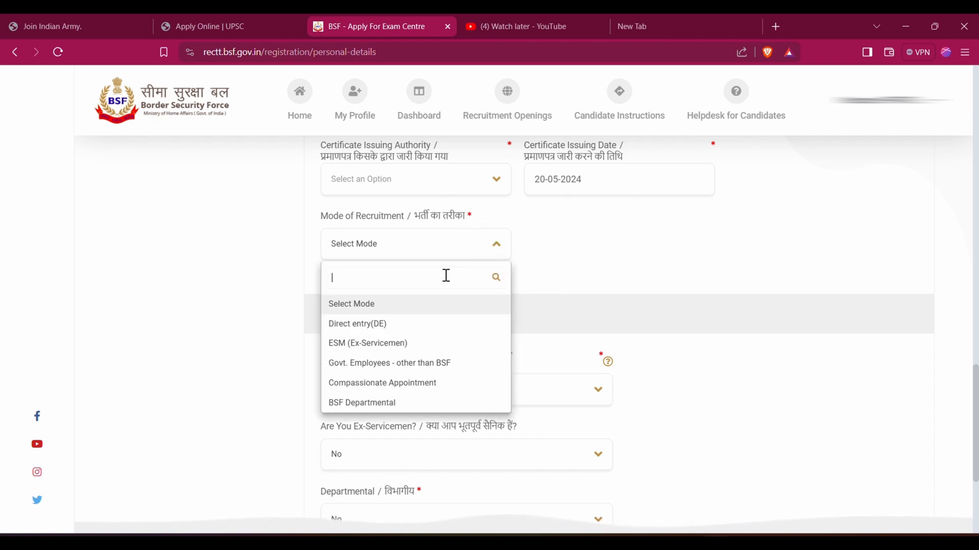
pyautogui.click(402, 332)
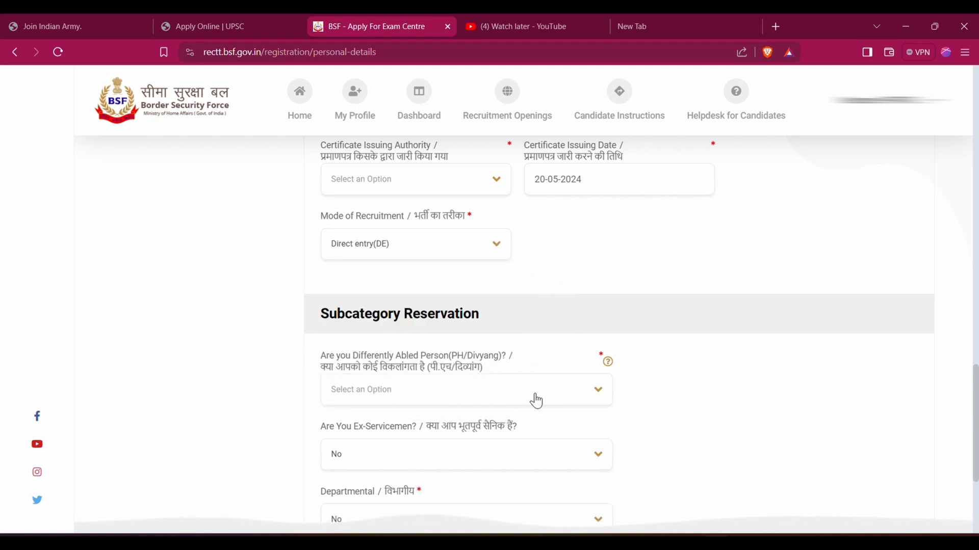
# Step: In the subcategory reservation section, answer No to being differently abled and keep No for ex-servicemen and departmental
pyautogui.click(560, 402)
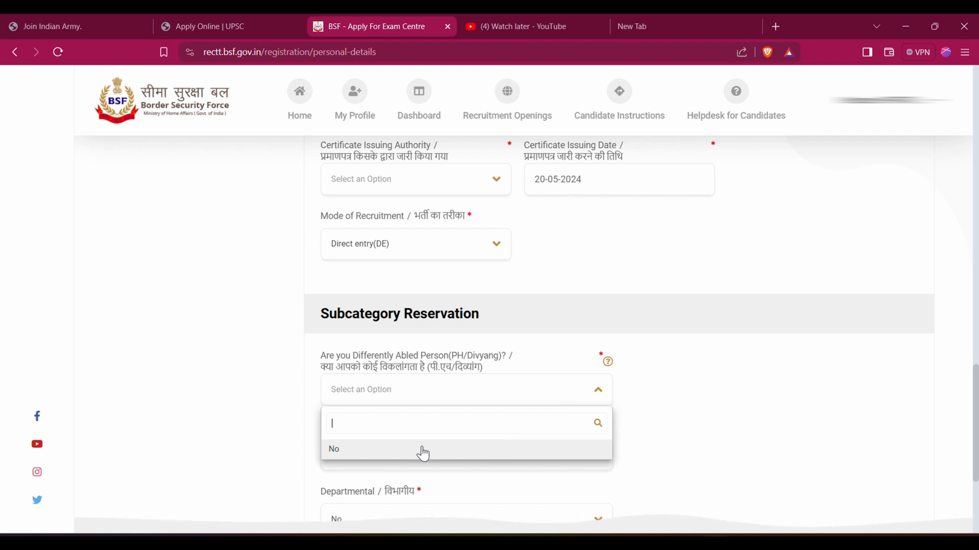
pyautogui.click(530, 459)
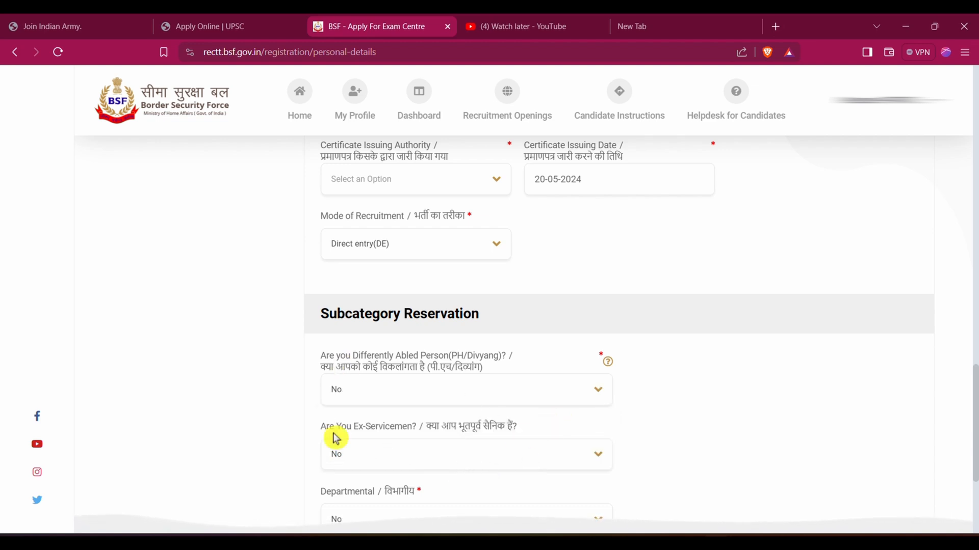
pyautogui.click(580, 464)
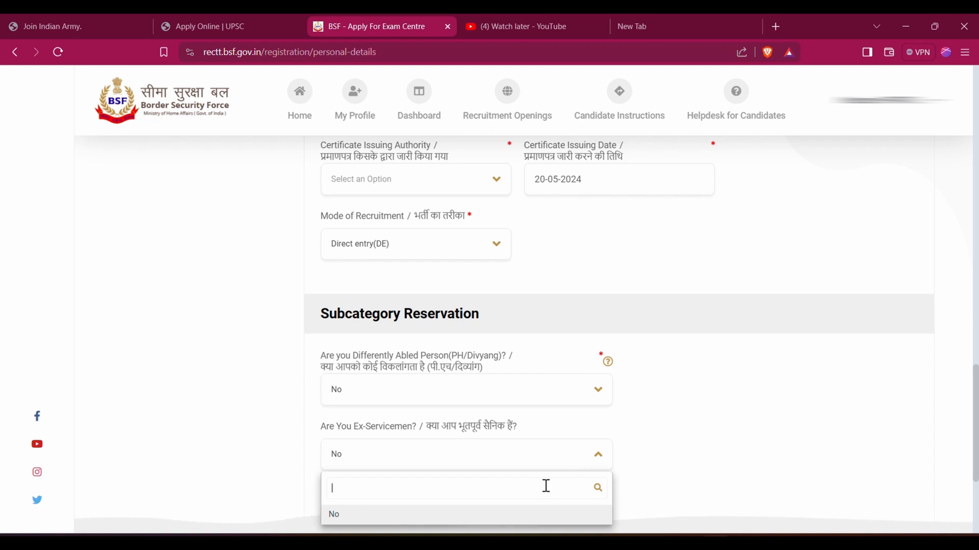
pyautogui.click(684, 474)
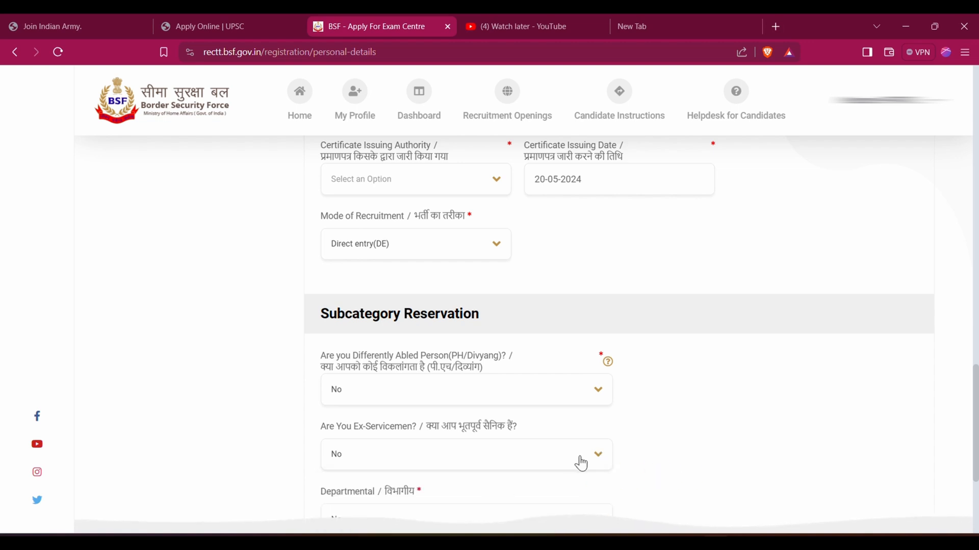
pyautogui.moveTo(973, 372); pyautogui.dragTo(972, 426)
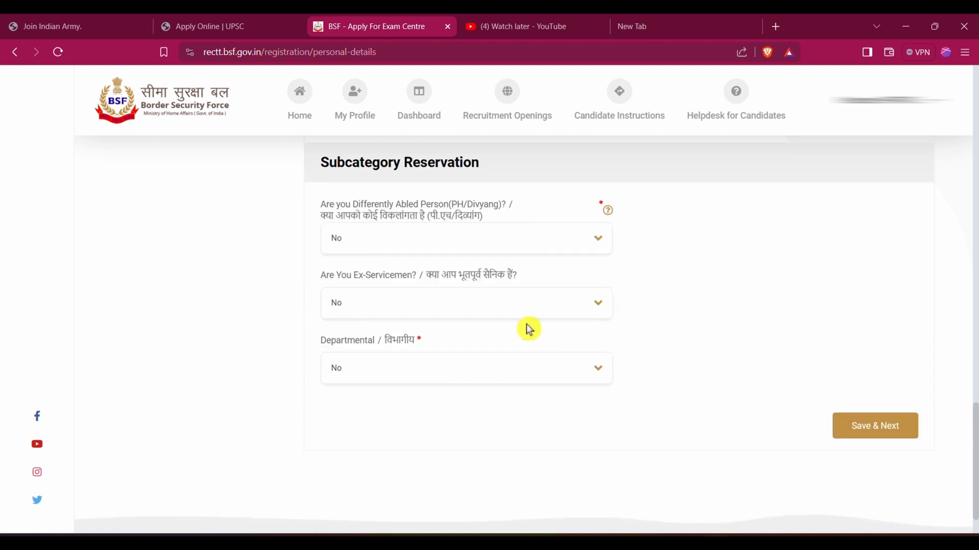
pyautogui.click(462, 375)
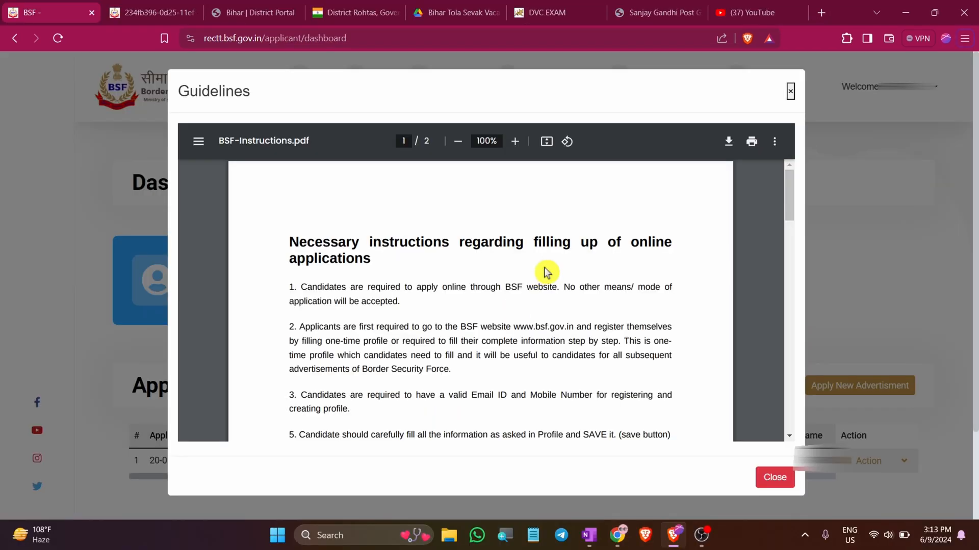
# Step: Read through and close the application guidelines, and start the application for advertisement number Combatant_05/2024 from the current openings
pyautogui.scroll(-15, 528, 326)
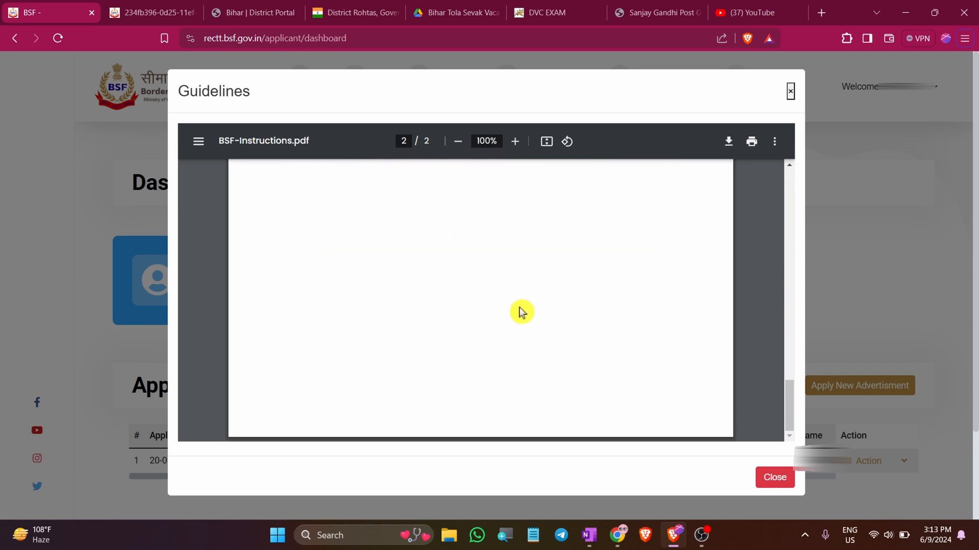
pyautogui.click(775, 479)
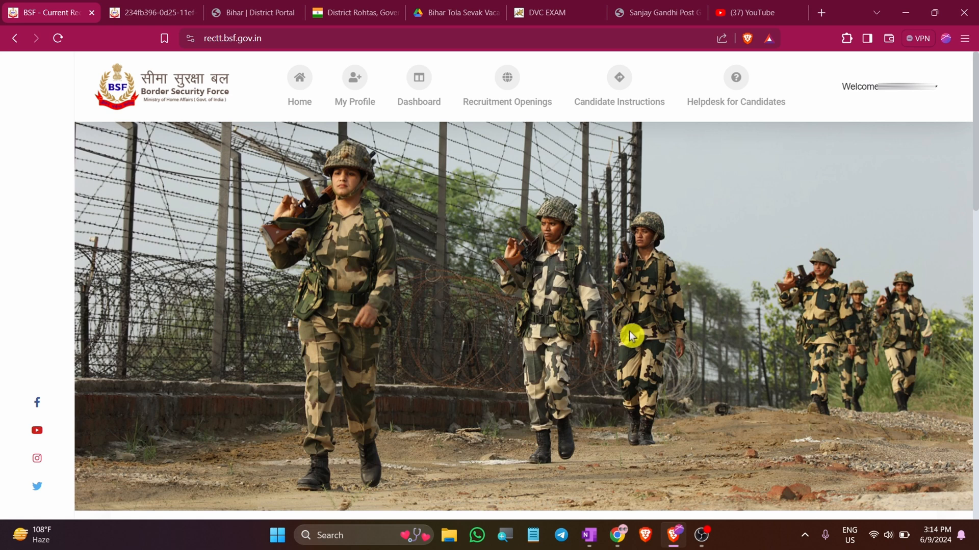
pyautogui.scroll(-15, 631, 336)
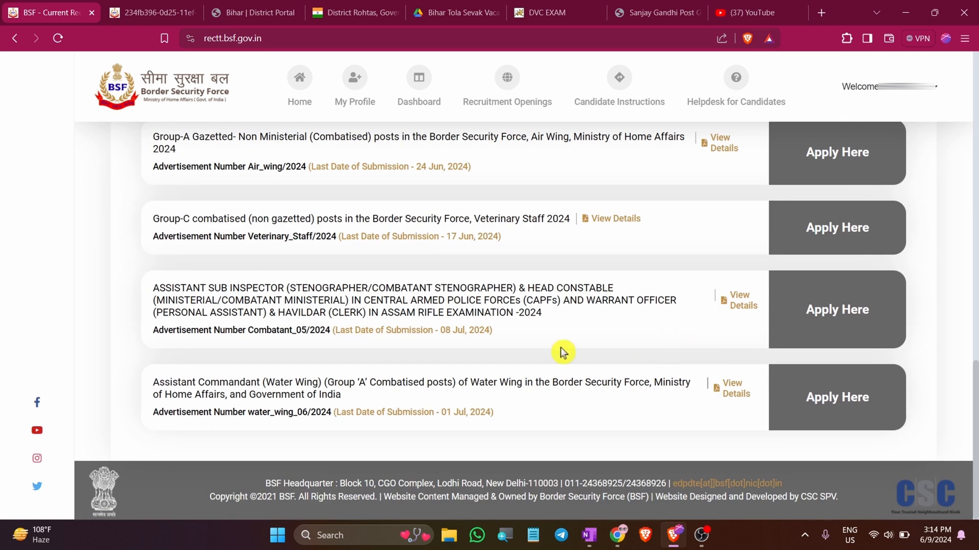
pyautogui.click(835, 333)
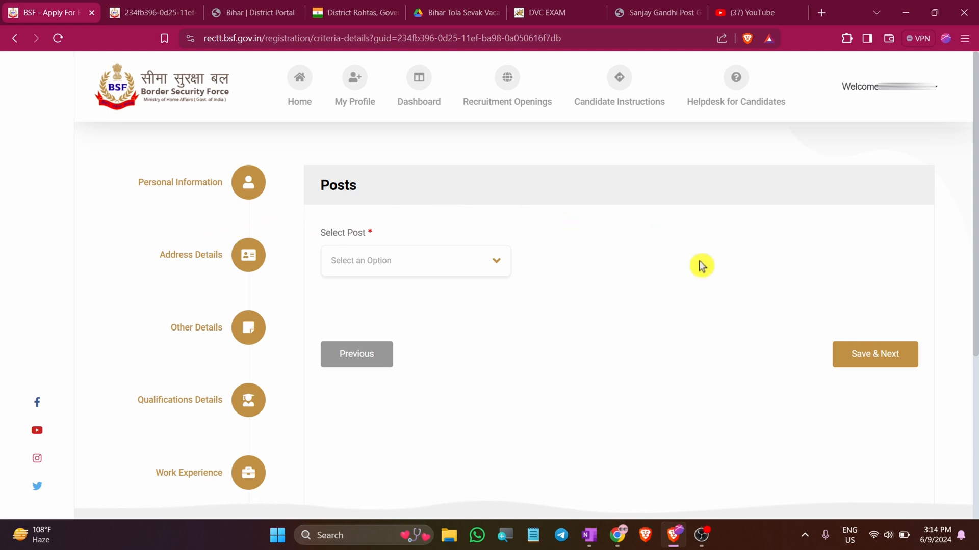
# Step: Choose the Assistant Sub Inspector (Stenographer/Combatant Stenographer) and Warrant Officer (Personal Assistant) post and answer Yes to the 10+2 qualification requirement
pyautogui.click(375, 264)
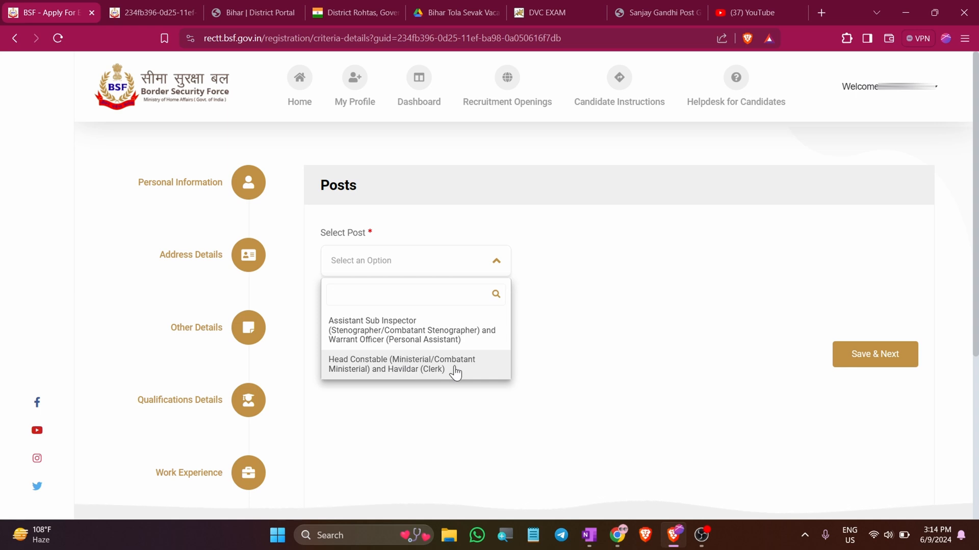
pyautogui.click(405, 349)
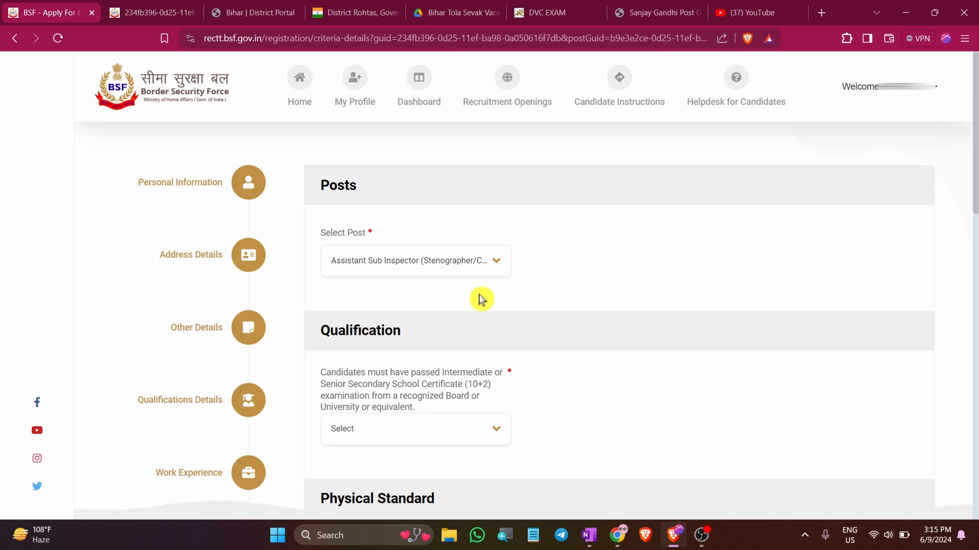
pyautogui.scroll(-3, 852, 271)
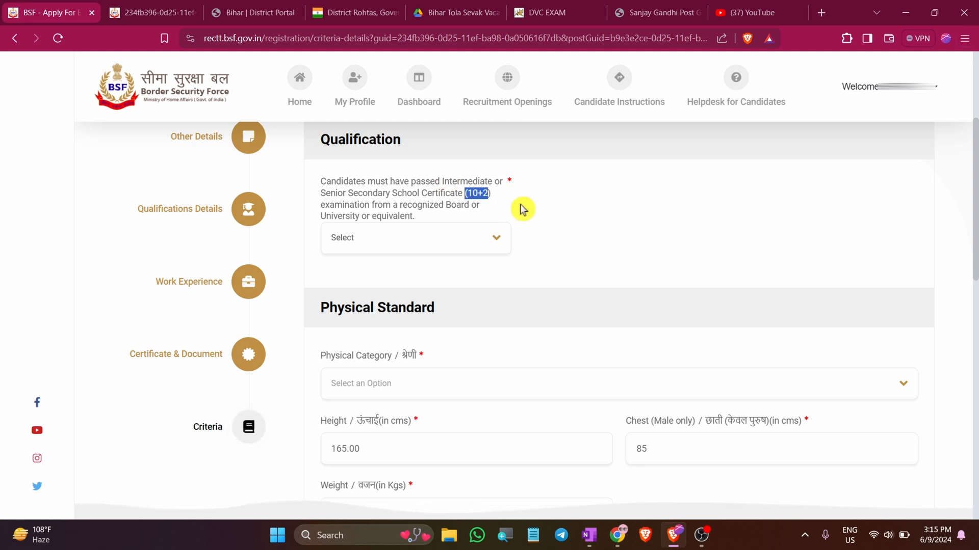
pyautogui.click(509, 219)
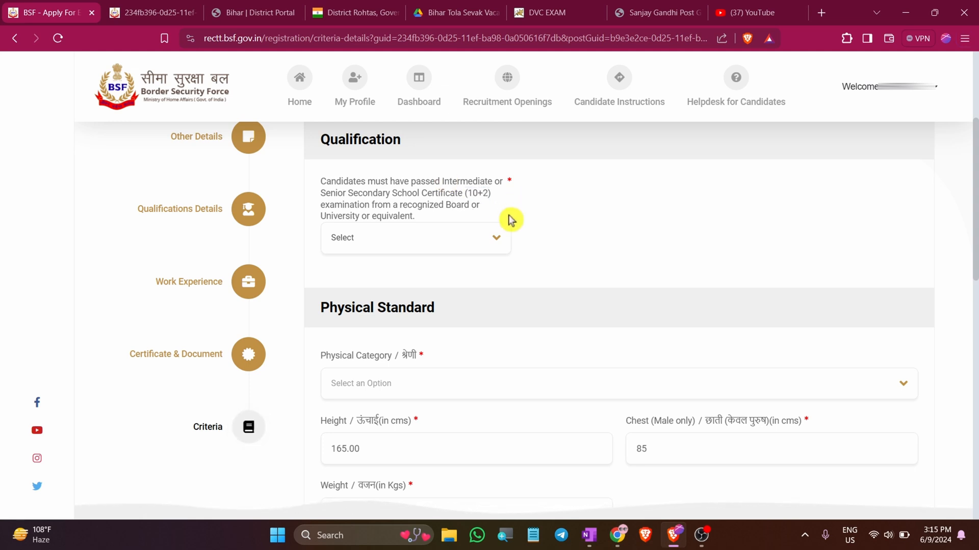
pyautogui.click(482, 252)
pyautogui.click(393, 320)
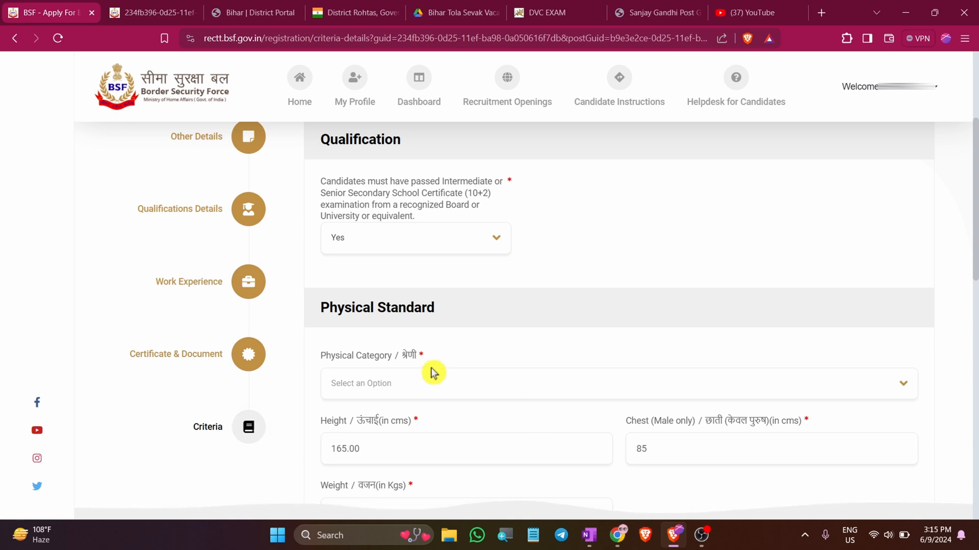
# Step: Set the physical category in the Physical Standard section to other candidates
pyautogui.click(465, 396)
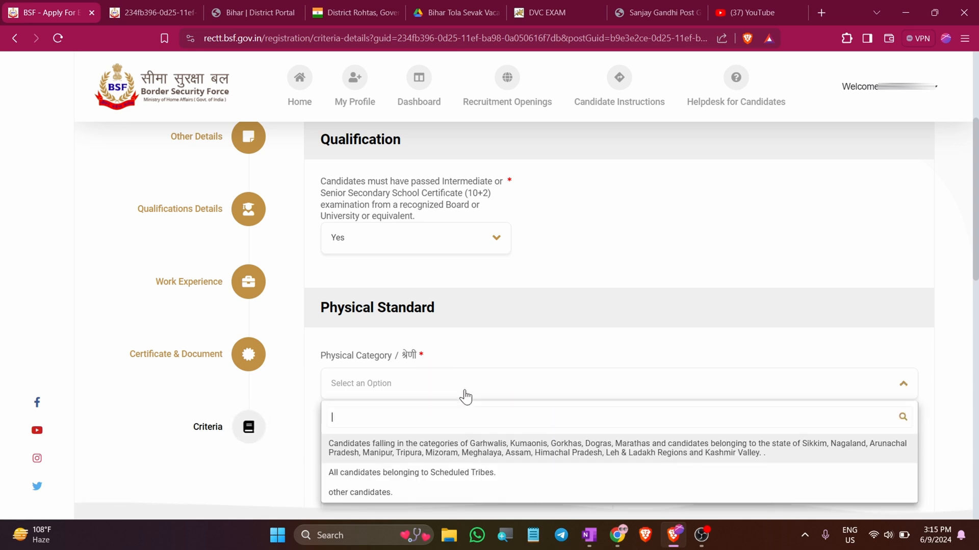
pyautogui.click(485, 479)
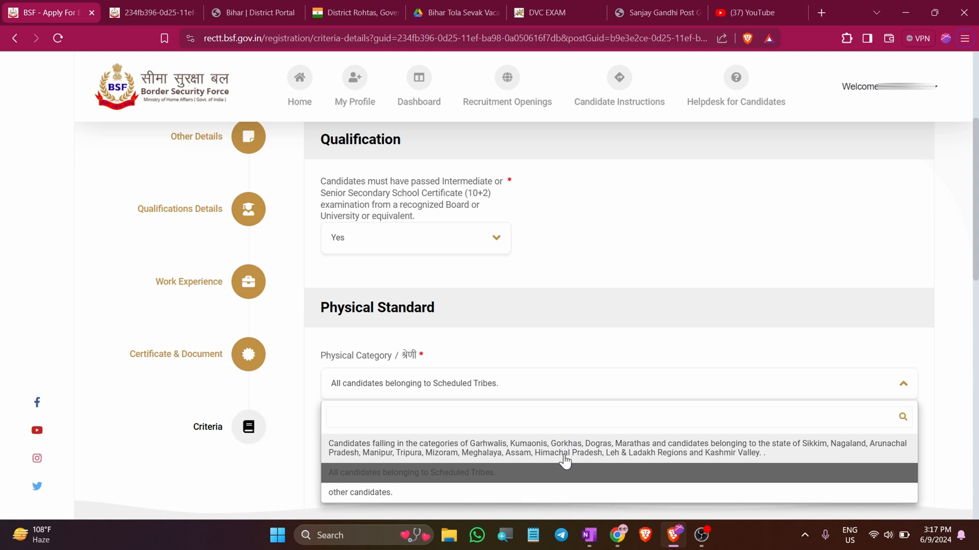
pyautogui.click(369, 503)
pyautogui.click(472, 387)
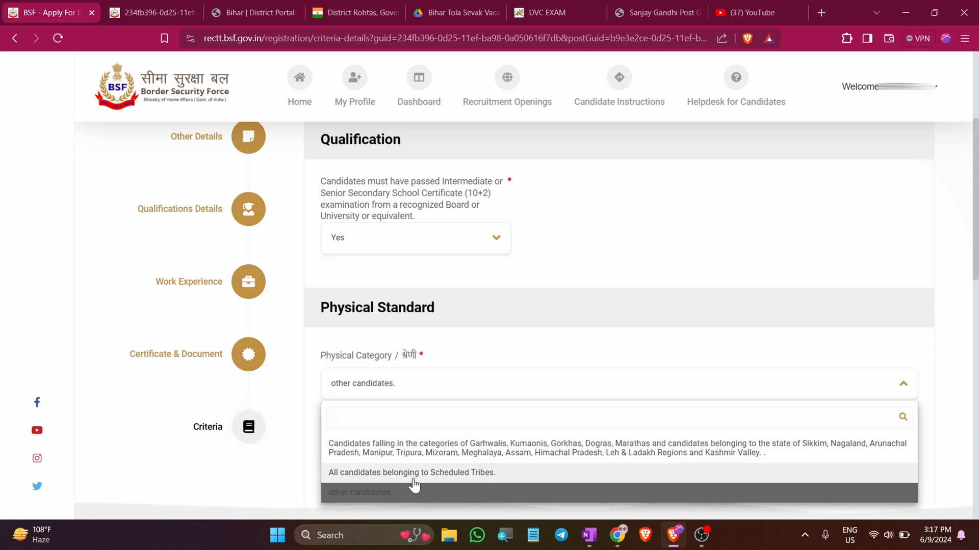
pyautogui.click(370, 493)
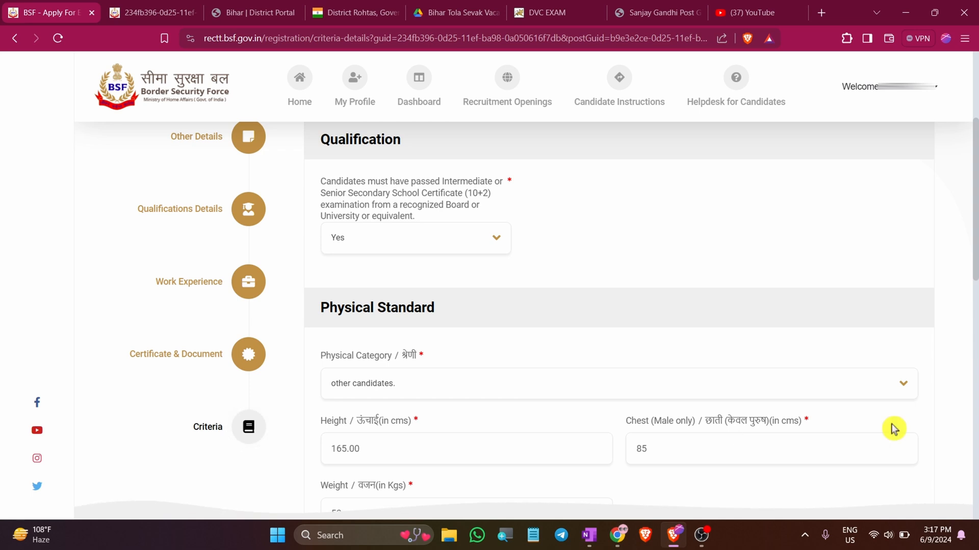
# Step: Set force preferences 1 to 5 in order: Boarder Security Force (BSF), CRPF, ITBP, CISF and Sashastra Seema Bal (SSB)
pyautogui.scroll(-3, 902, 428)
pyautogui.scroll(-3, 714, 326)
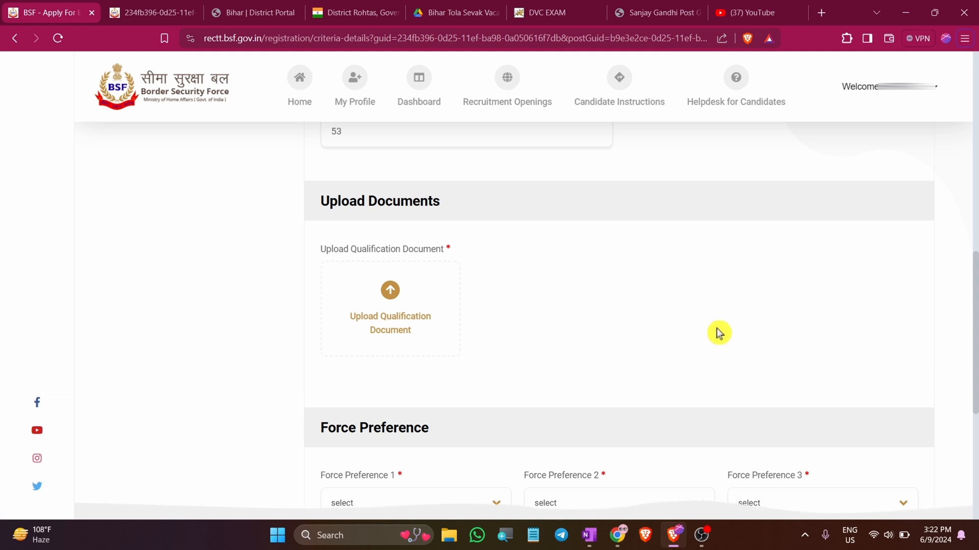
pyautogui.scroll(-3, 718, 332)
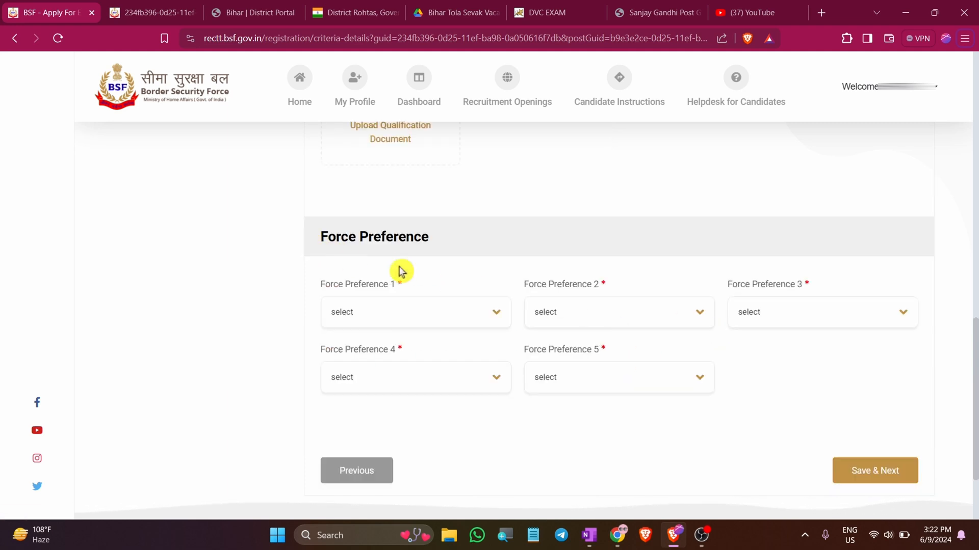
pyautogui.click(439, 319)
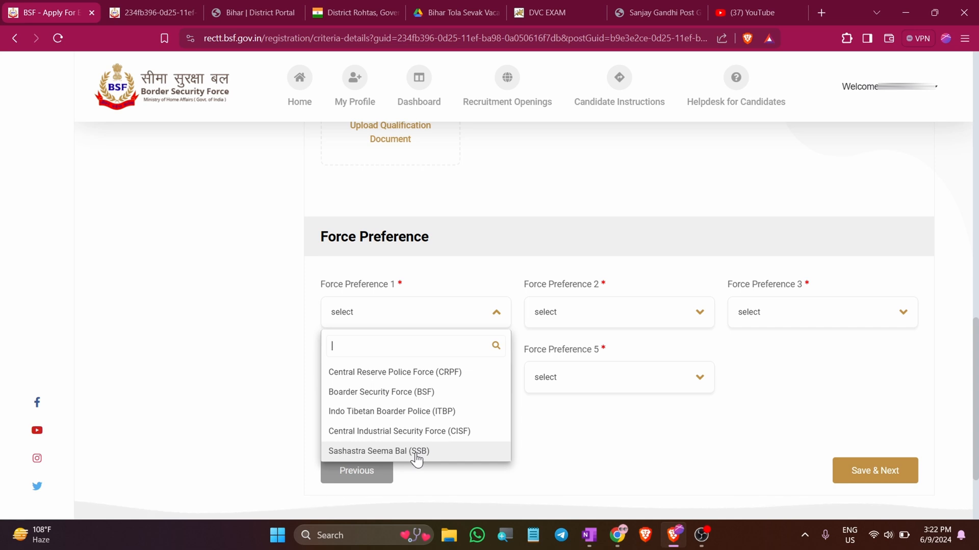
pyautogui.click(436, 391)
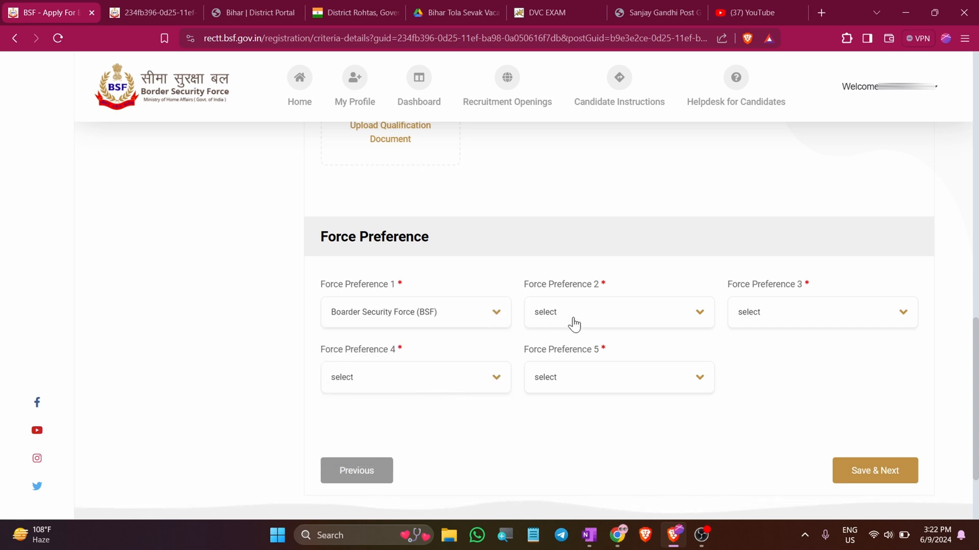
pyautogui.click(573, 320)
pyautogui.click(614, 393)
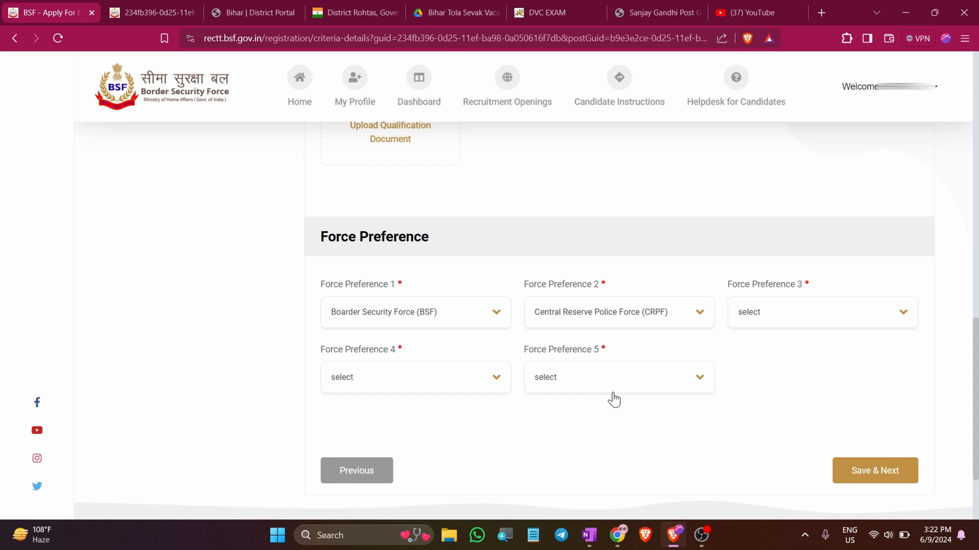
pyautogui.click(821, 320)
pyautogui.click(831, 393)
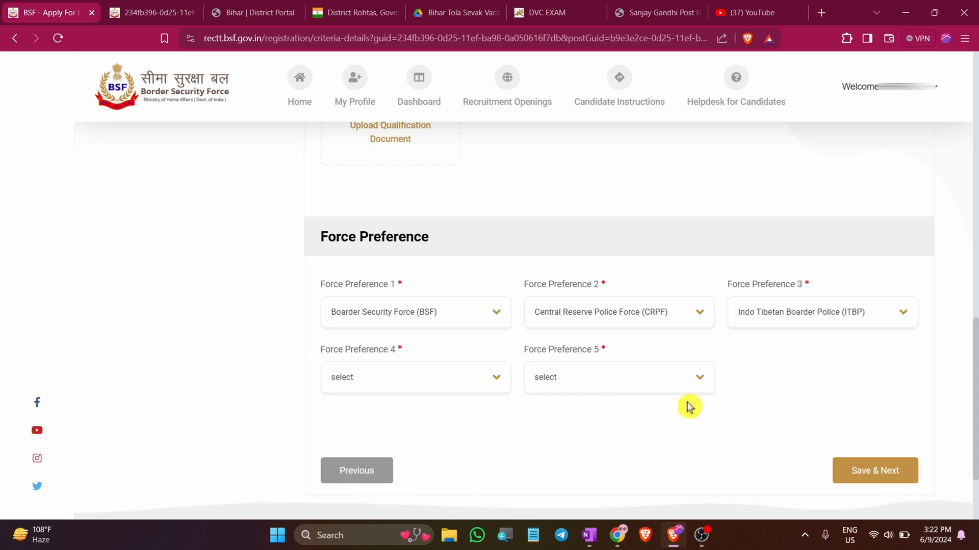
pyautogui.click(417, 388)
pyautogui.click(482, 456)
pyautogui.click(603, 389)
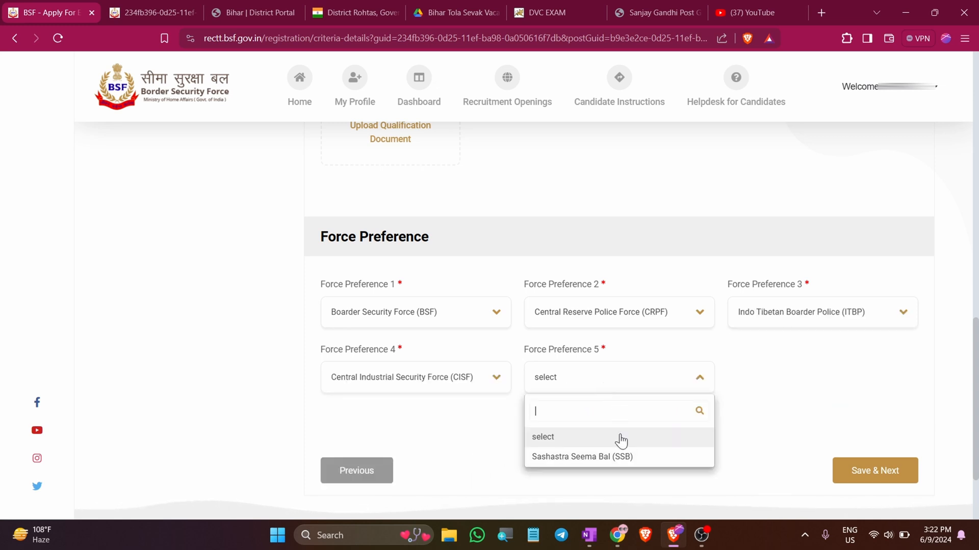
pyautogui.click(605, 464)
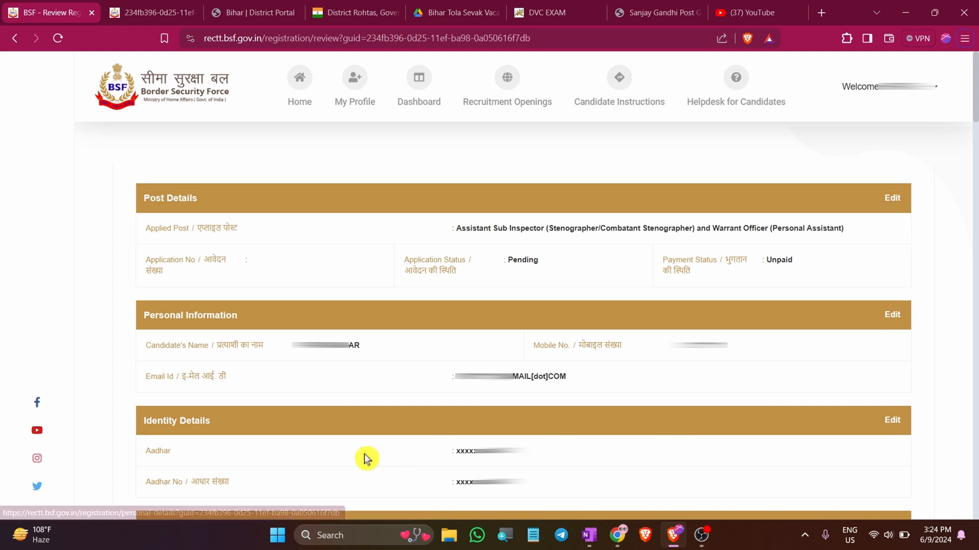
# Step: Review the application summary down to the Centre Preference section and look through the available centre options
pyautogui.scroll(-20, 663, 372)
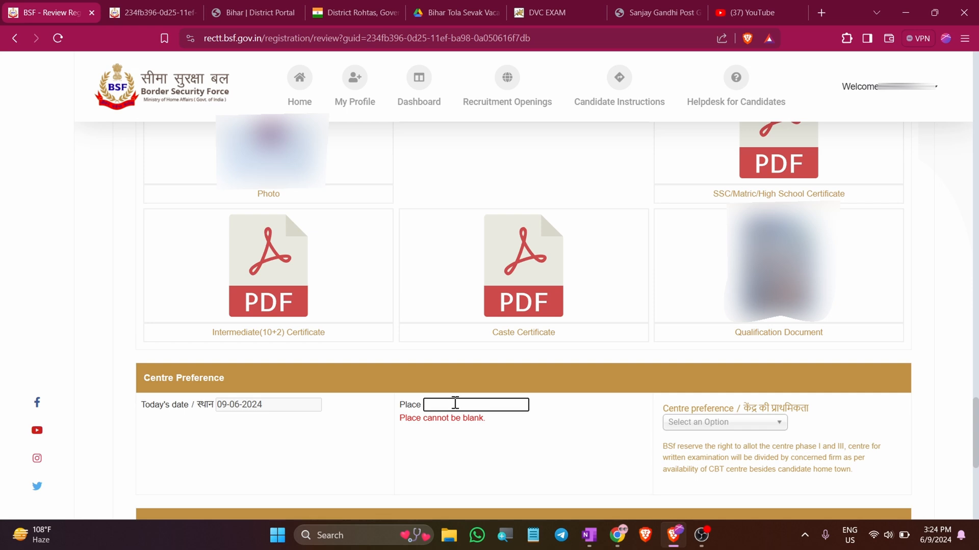
pyautogui.click(706, 423)
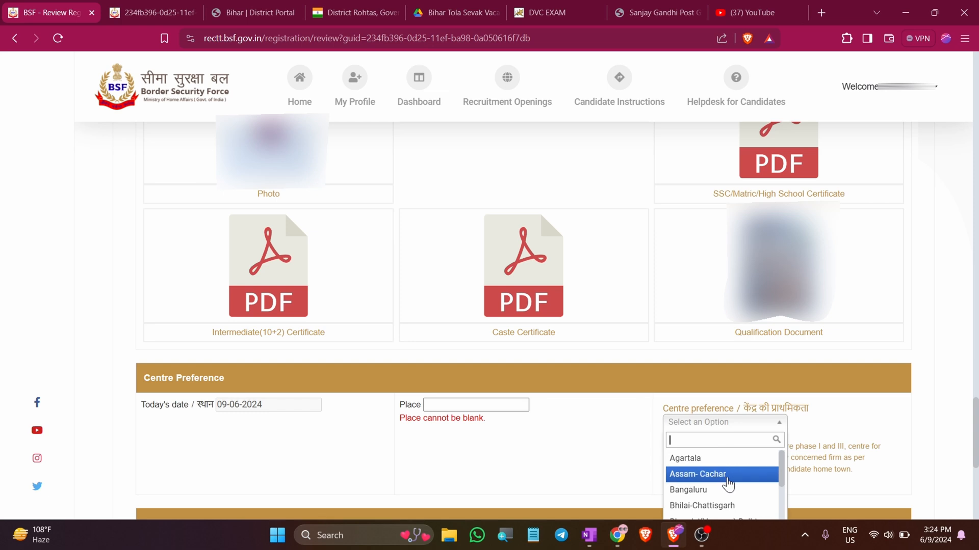
pyautogui.scroll(-5, 727, 479)
pyautogui.scroll(5, 729, 479)
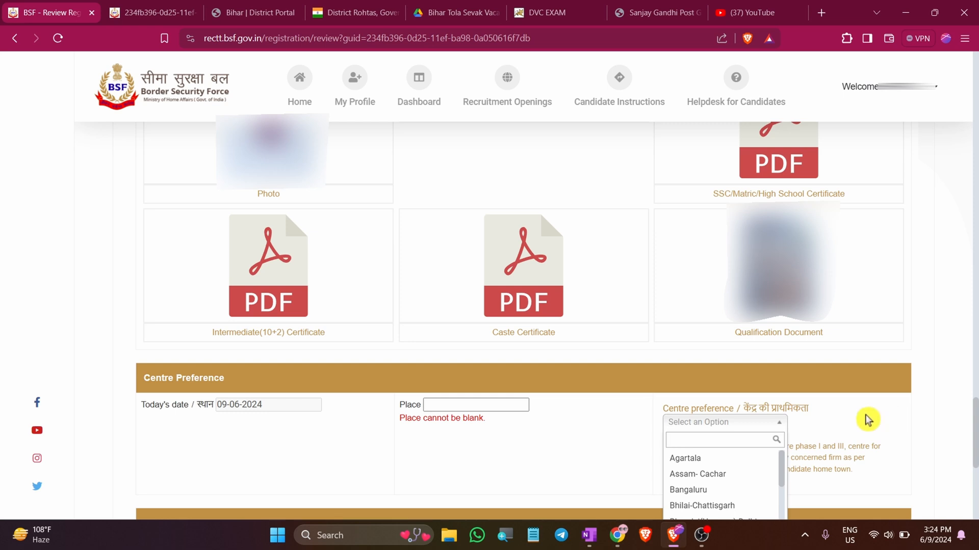
# Step: Switch to the recruitment advertisement PDF and examine the examination centre addresses and the centre-wise roll number allotment
pyautogui.hotkey('ctrl', 'Tab')
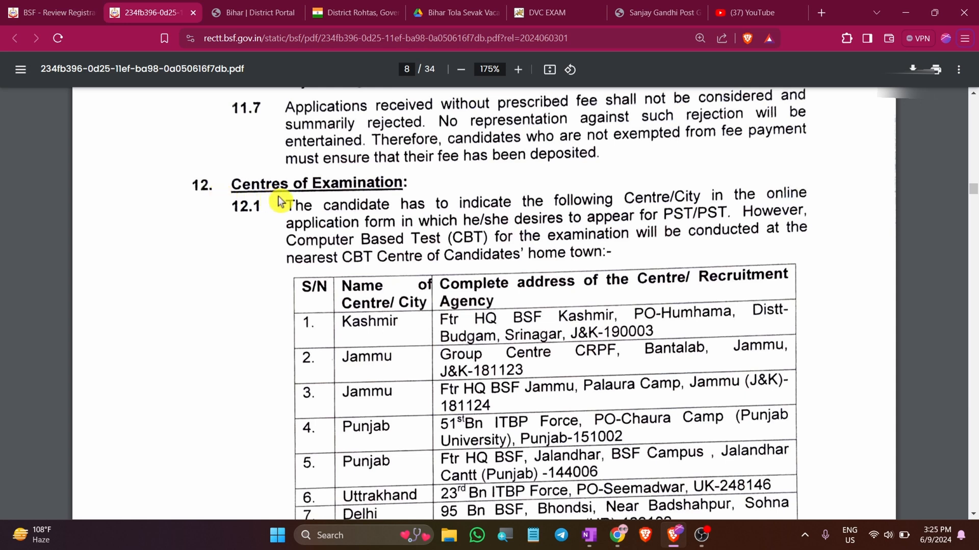
pyautogui.scroll(-3, 711, 206)
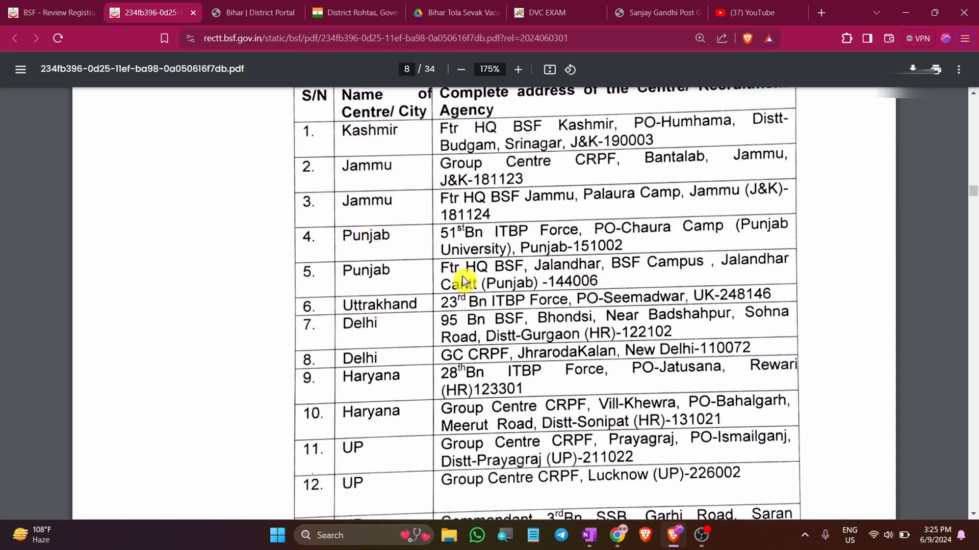
pyautogui.scroll(-9, 466, 284)
pyautogui.scroll(-3, 465, 284)
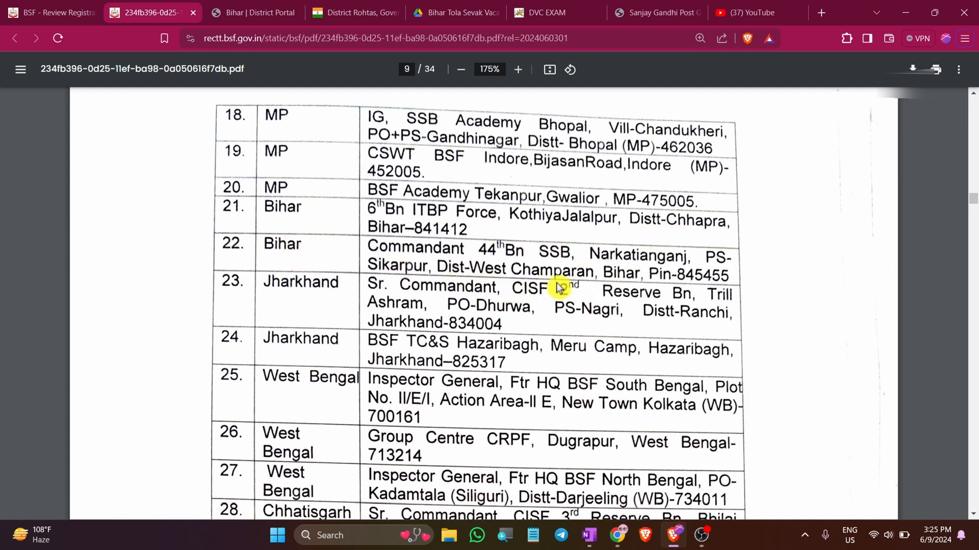
pyautogui.scroll(-15, 417, 308)
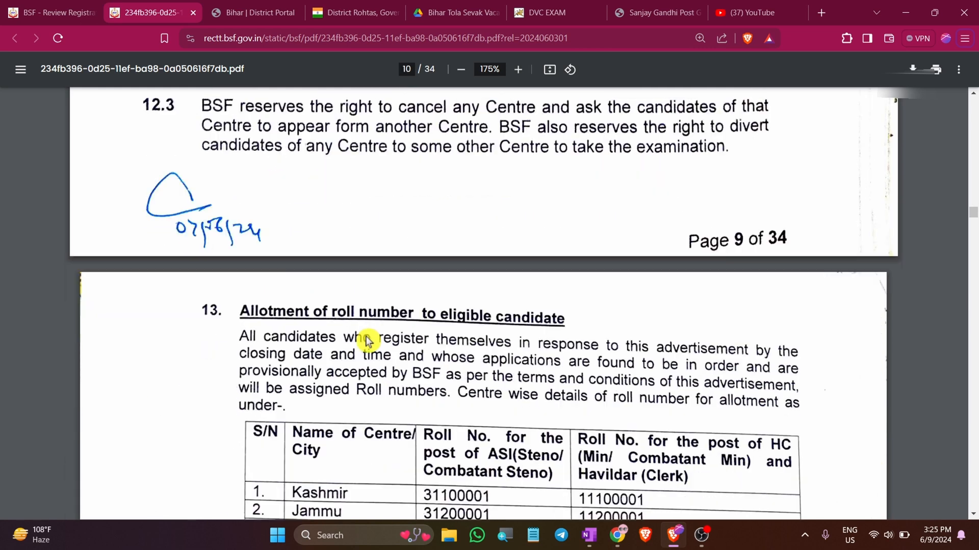
pyautogui.scroll(-12, 368, 341)
pyautogui.scroll(10, 367, 339)
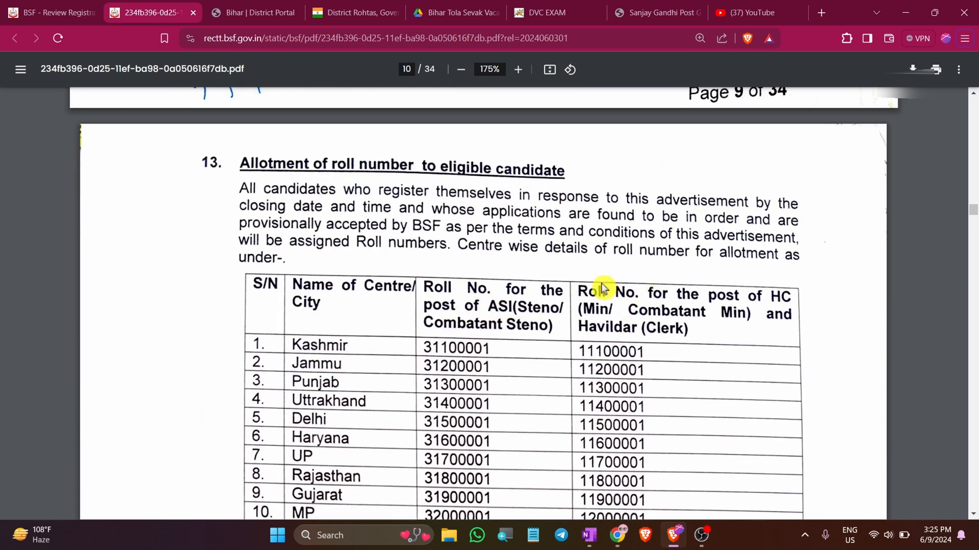
# Step: Return to the application review page and set the centre preference to Bihar-West Champaram
pyautogui.hotkey('ctrl', 'shift', 'Tab')
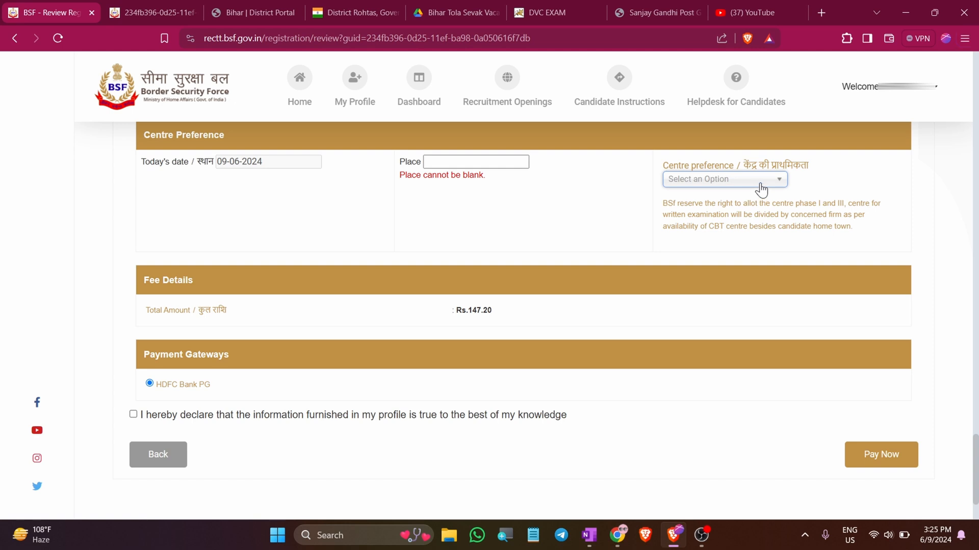
pyautogui.click(761, 186)
pyautogui.scroll(-3, 715, 281)
pyautogui.scroll(3, 714, 284)
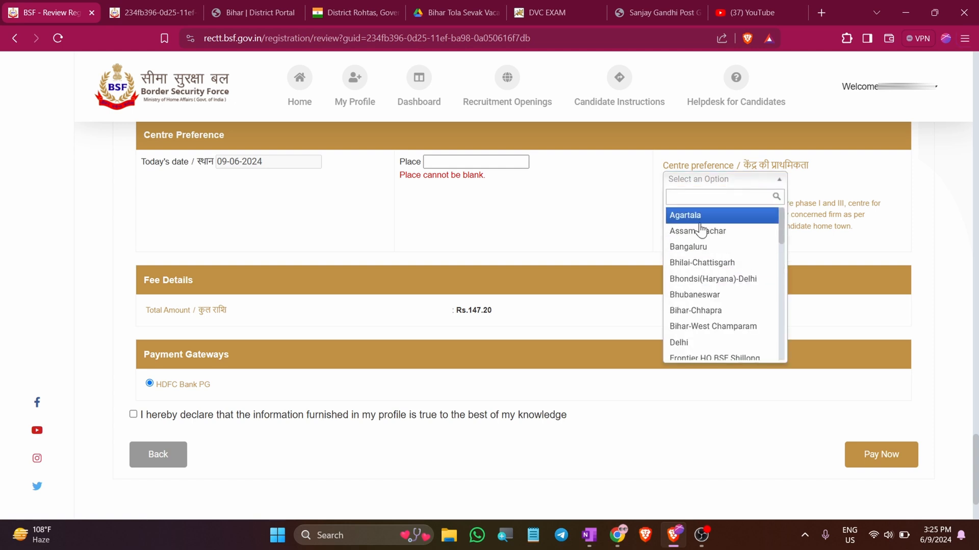
pyautogui.click(712, 326)
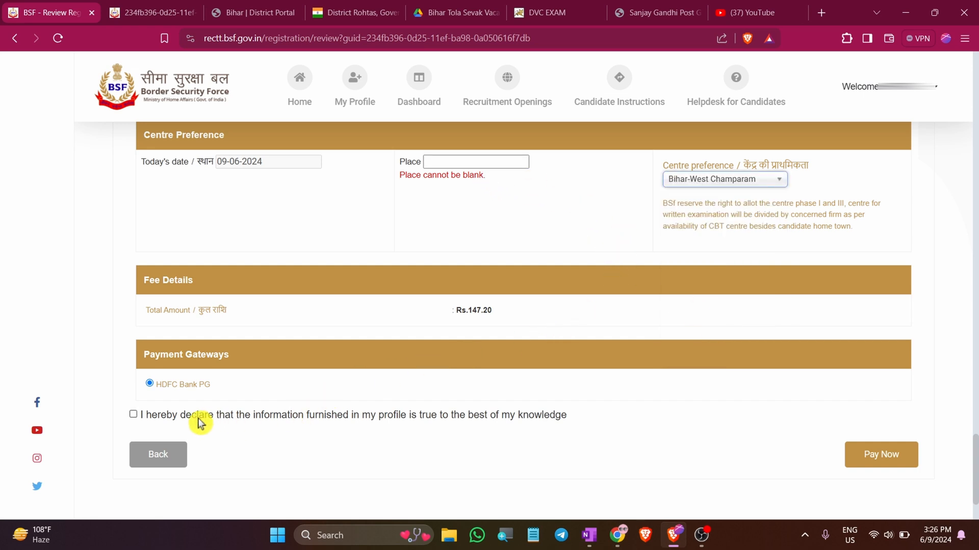
# Step: Declare the profile information true, and agree to the full declaration to proceed to the fee payment page
pyautogui.click(133, 415)
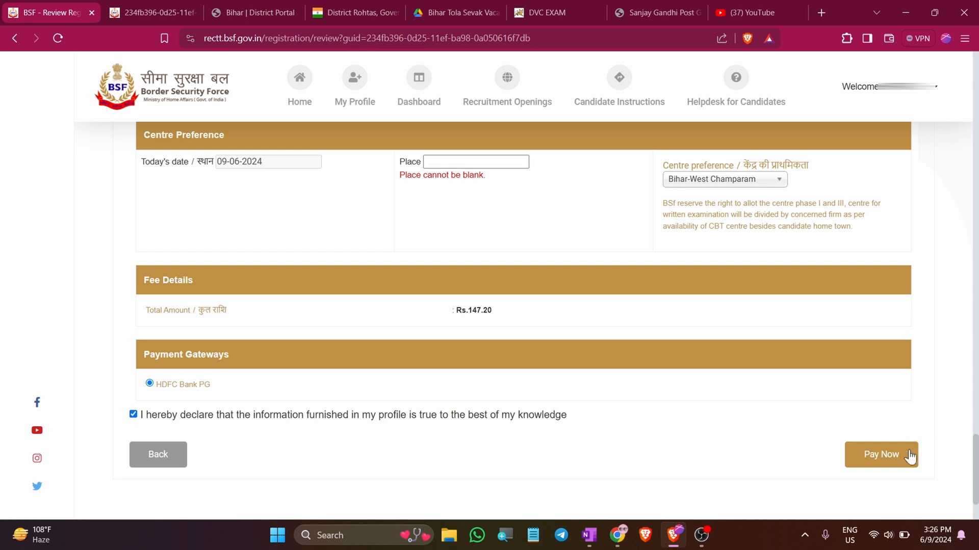
pyautogui.click(891, 456)
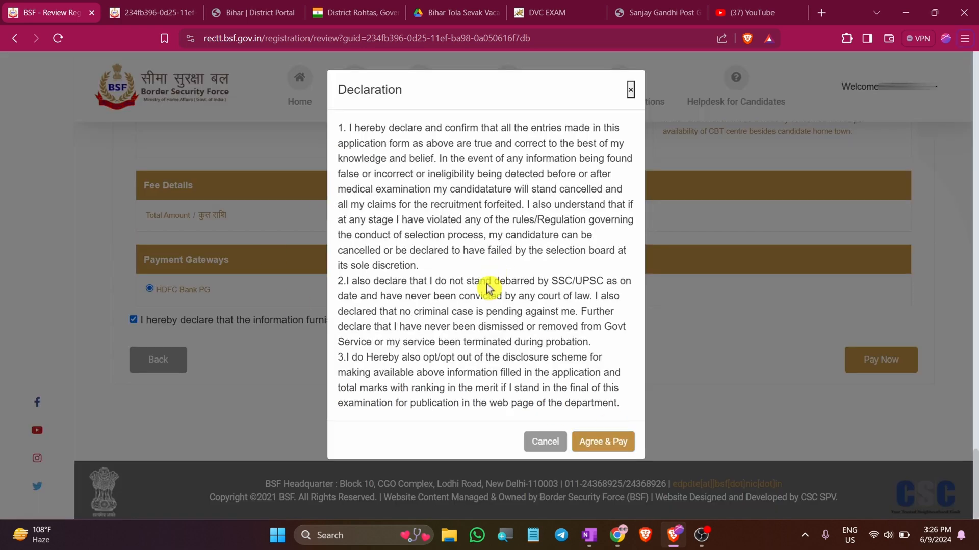
pyautogui.click(604, 442)
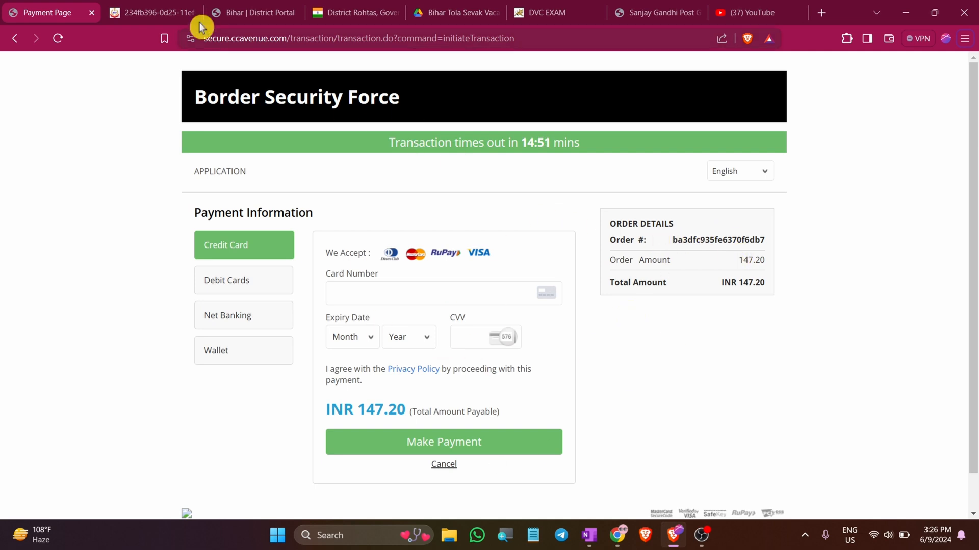
# Step: In the recruitment advertisement PDF, examine the fee rules, age limit, application dates and the recruitment process on the first page
pyautogui.click(153, 16)
pyautogui.scroll(5, 748, 323)
pyautogui.scroll(10, 748, 324)
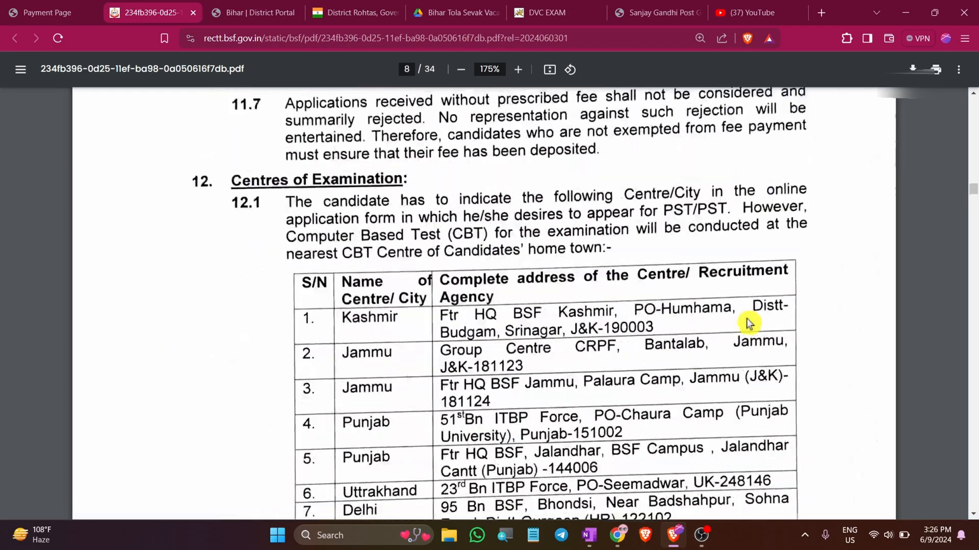
pyautogui.scroll(-15, 749, 324)
pyautogui.scroll(20, 748, 324)
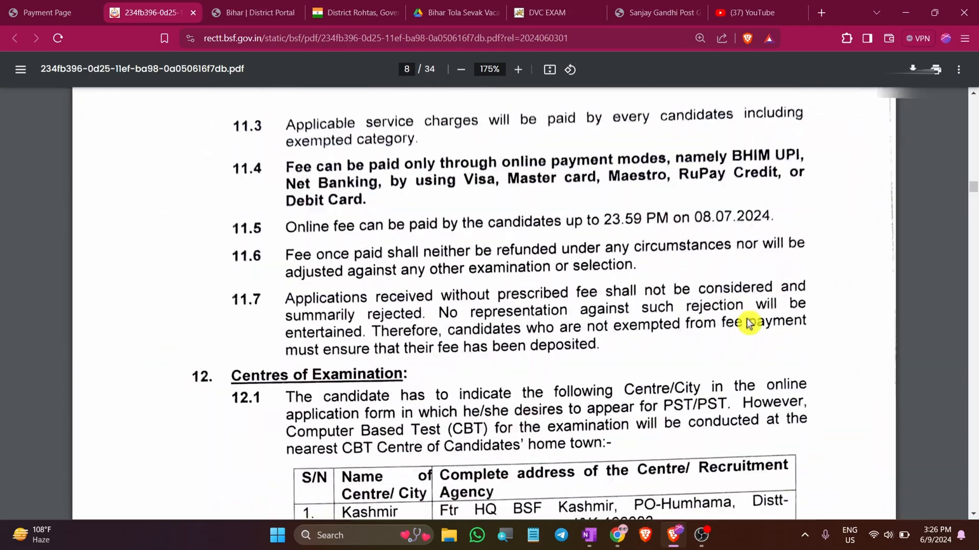
pyautogui.scroll(20, 748, 324)
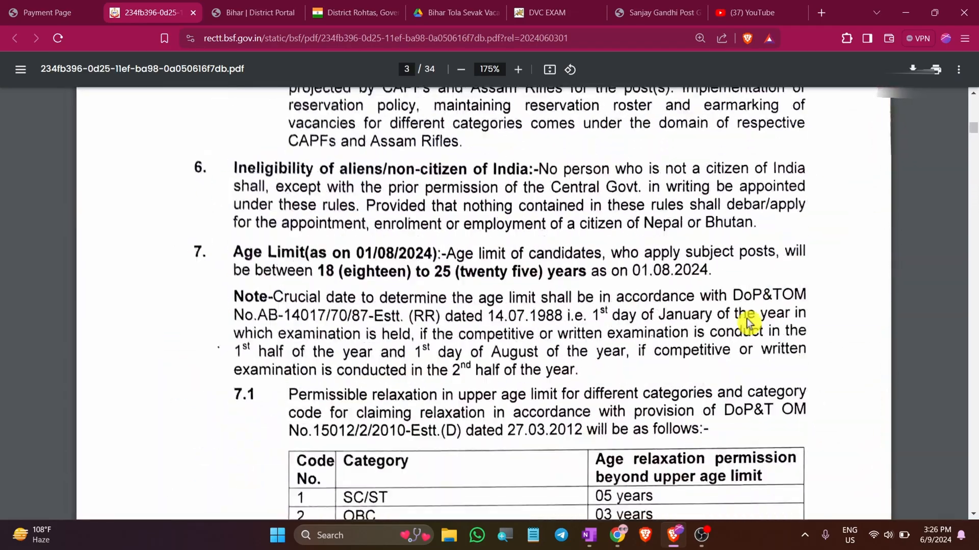
pyautogui.scroll(-6, 748, 323)
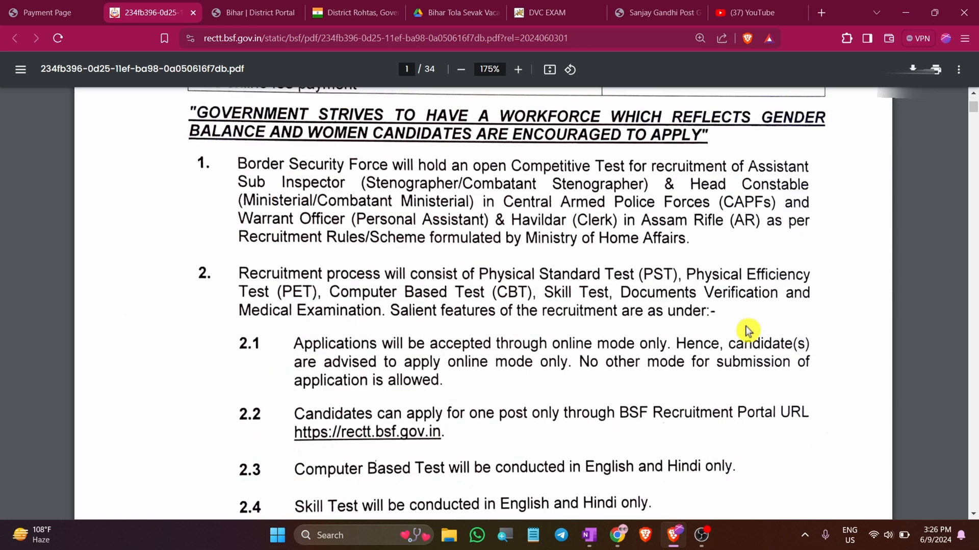
pyautogui.scroll(6, 748, 326)
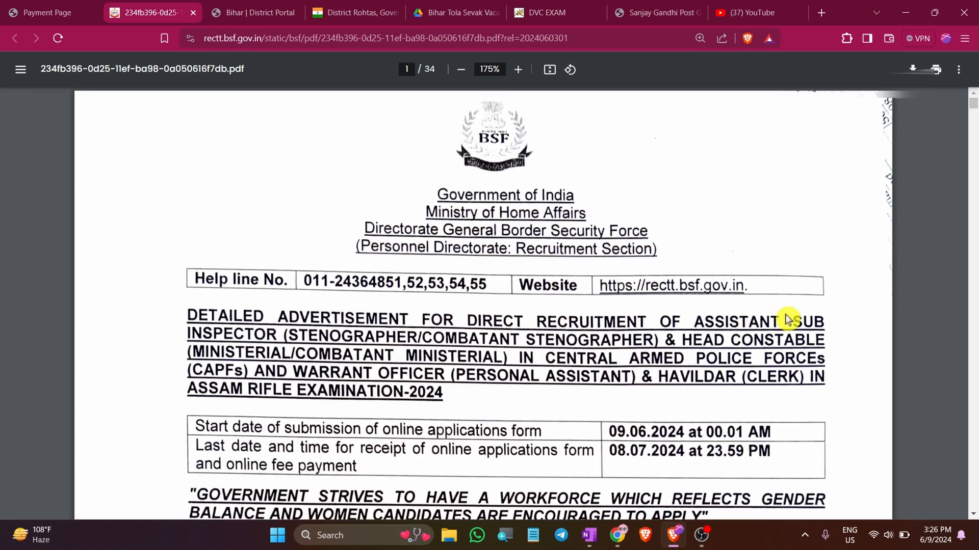
pyautogui.scroll(-3, 779, 321)
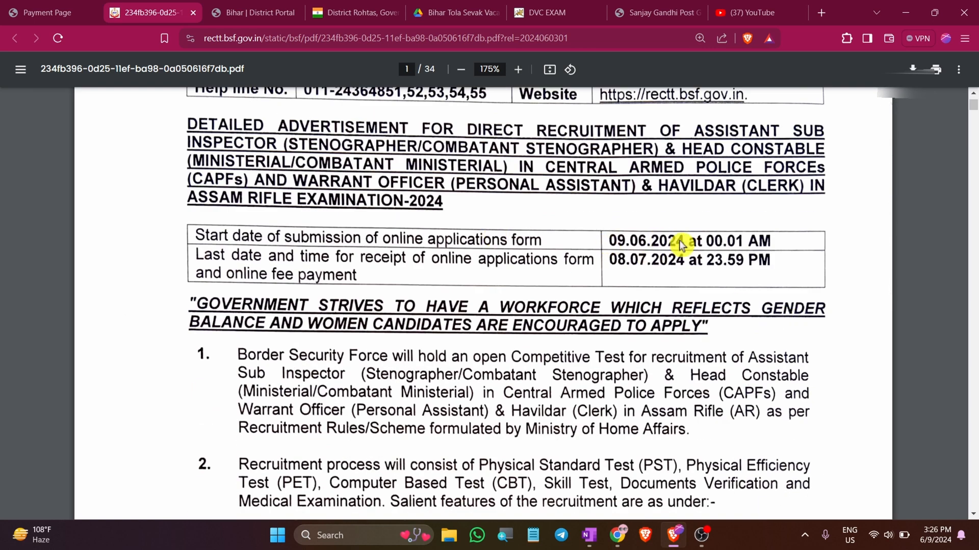
pyautogui.scroll(-11, 707, 307)
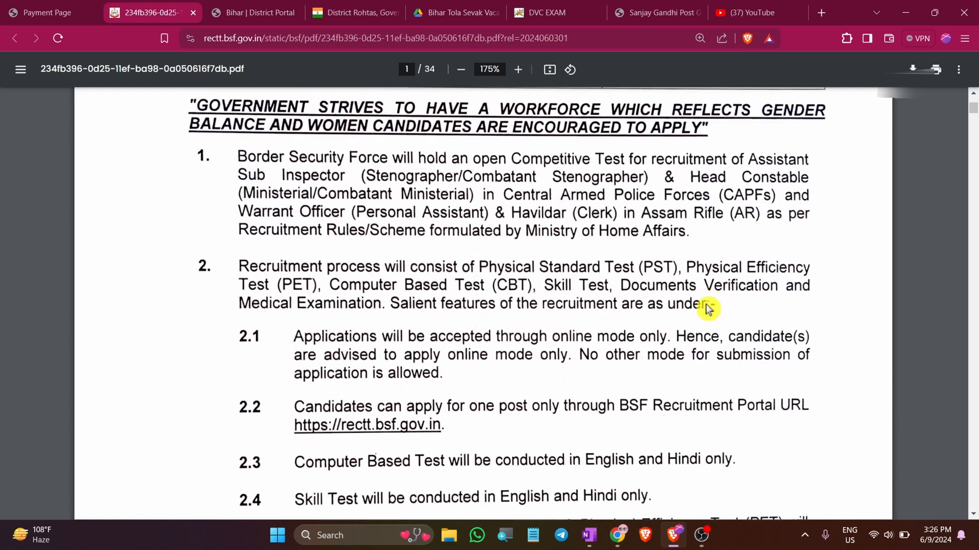
pyautogui.scroll(10, 708, 307)
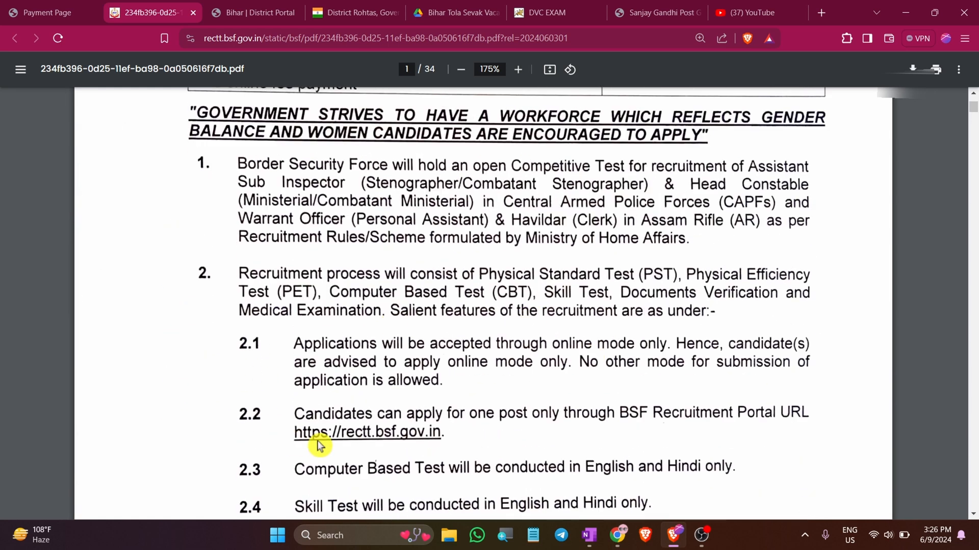